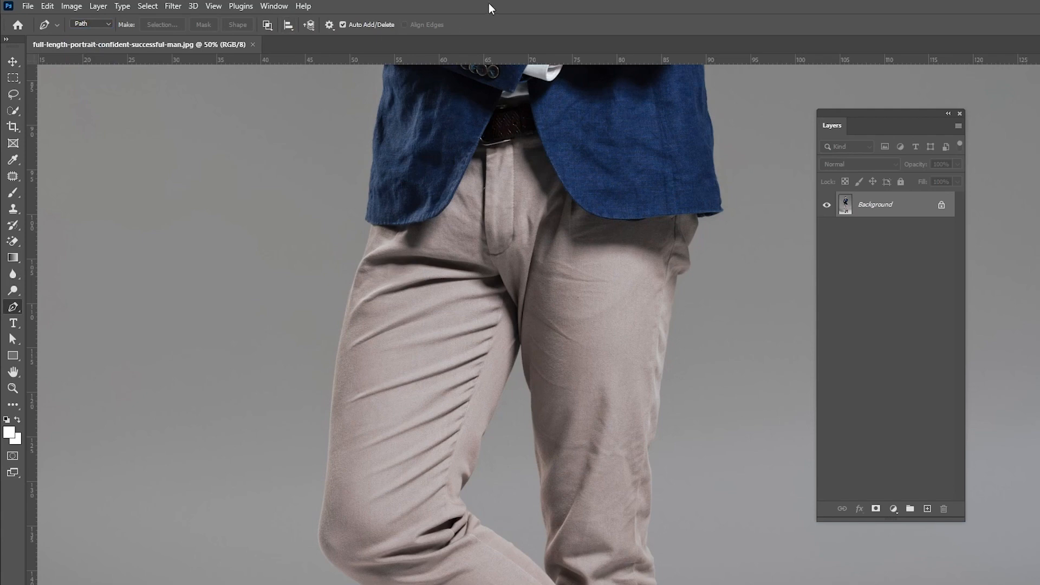
# - Start a Pen path at the trousers' waistband and trace along the jacket's hem toward the right hip
pyautogui.hotkey('ctrl', '+')
pyautogui.hotkey('ctrl', '+')
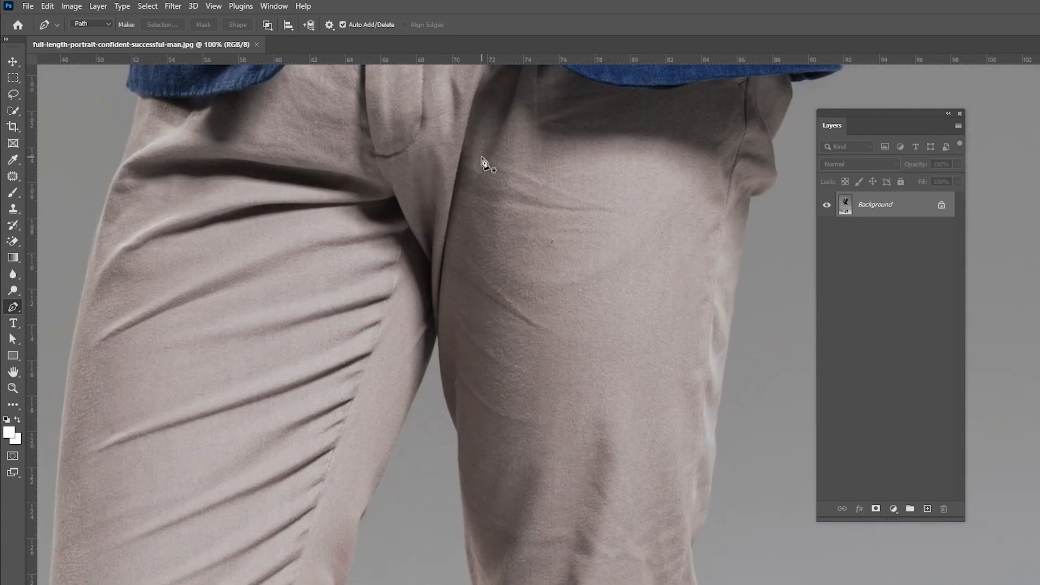
pyautogui.press('space')
pyautogui.moveTo(445, 137); pyautogui.dragTo(506, 233)
pyautogui.click(467, 166)
pyautogui.click(483, 174)
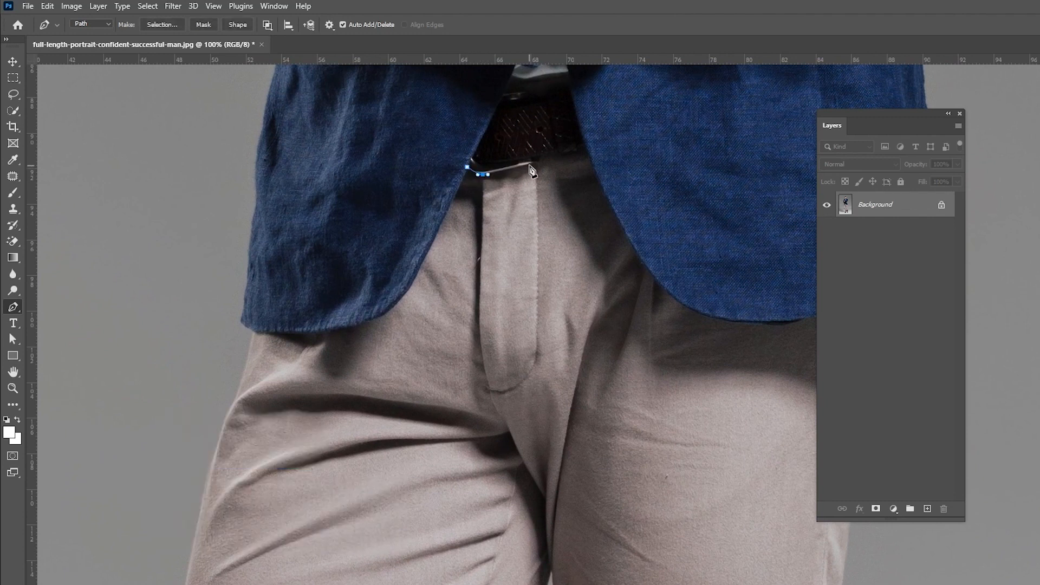
pyautogui.moveTo(534, 163); pyautogui.dragTo(454, 111)
pyautogui.moveTo(500, 211); pyautogui.dragTo(528, 252)
pyautogui.moveTo(547, 253); pyautogui.dragTo(477, 222)
pyautogui.moveTo(550, 234); pyautogui.dragTo(682, 252)
pyautogui.click(581, 225)
pyautogui.hotkey('ctrl', 'z')
pyautogui.click(680, 216)
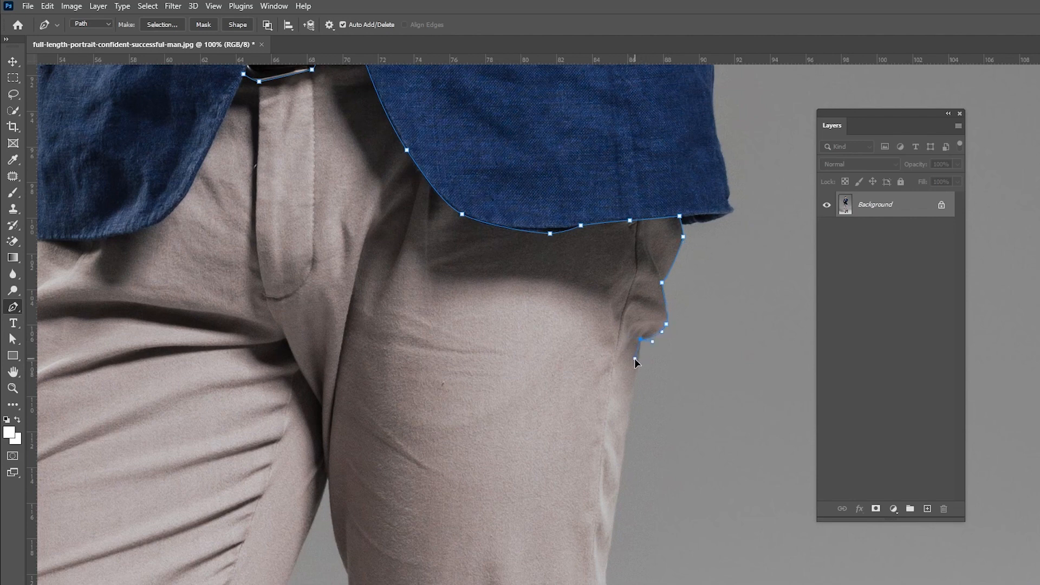
# - Continue the path down the outer edge of the right trouser leg
pyautogui.moveTo(628, 440); pyautogui.dragTo(698, 236)
pyautogui.moveTo(684, 311); pyautogui.dragTo(742, 156)
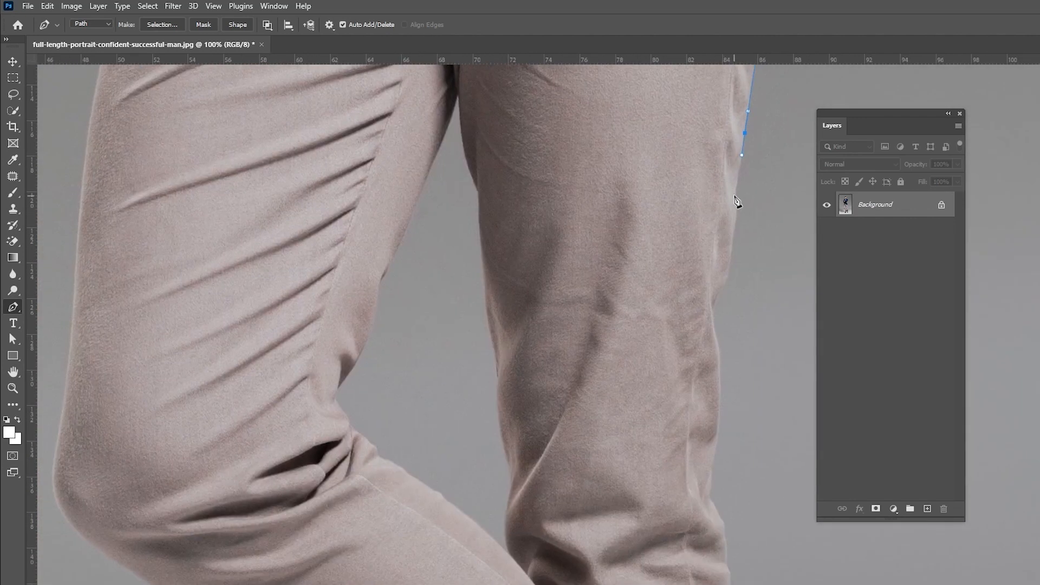
pyautogui.moveTo(730, 253); pyautogui.dragTo(730, 264)
pyautogui.moveTo(731, 265); pyautogui.dragTo(760, 194)
pyautogui.moveTo(751, 216); pyautogui.dragTo(741, 246)
pyautogui.moveTo(751, 286); pyautogui.dragTo(748, 224)
pyautogui.moveTo(749, 265); pyautogui.dragTo(748, 277)
pyautogui.moveTo(740, 315); pyautogui.dragTo(740, 321)
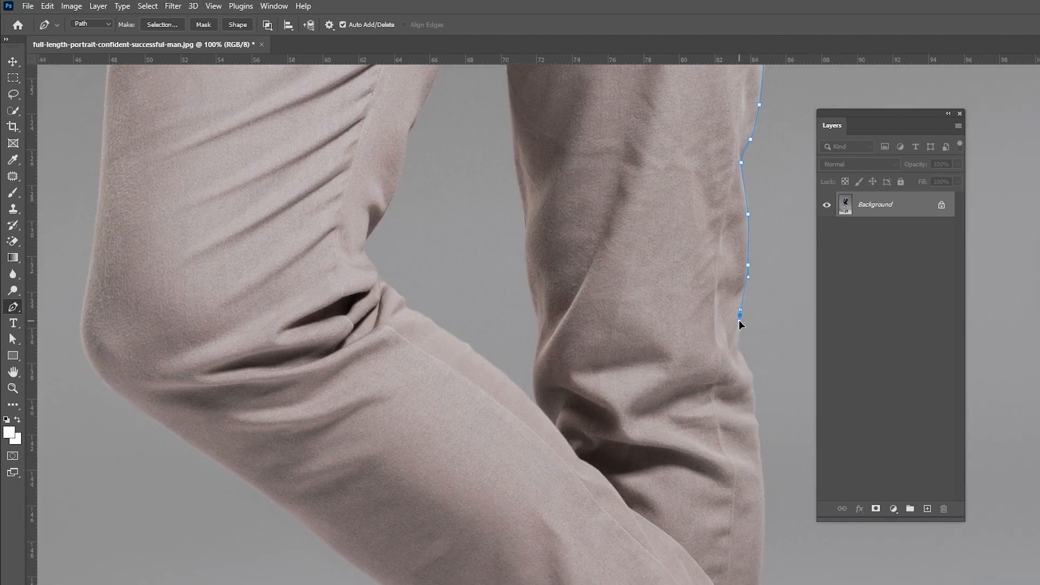
pyautogui.moveTo(764, 374); pyautogui.dragTo(734, 328)
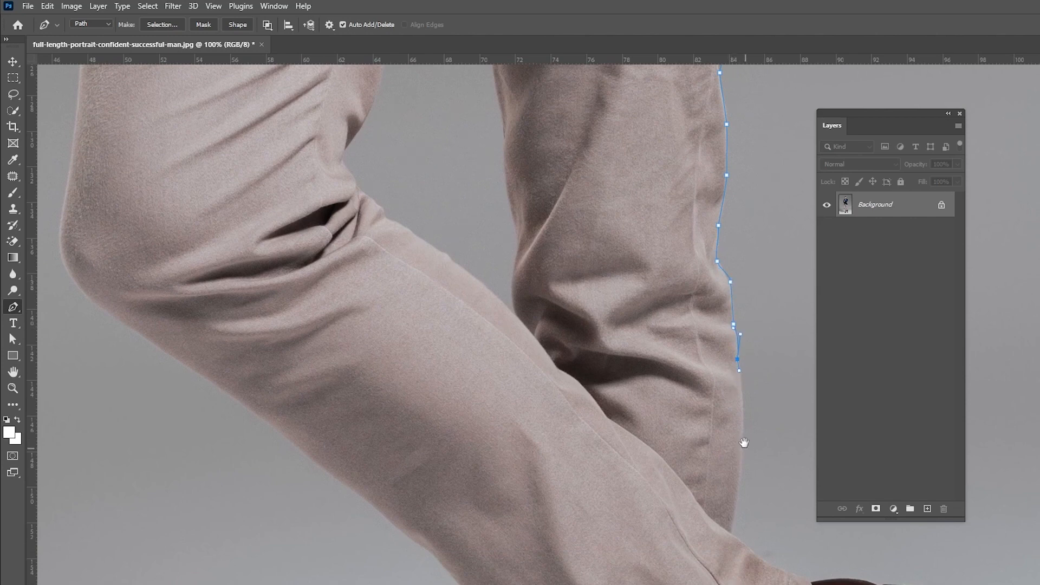
# - Continue the path down the leg and around the cuff of the raised trouser leg above the shoe
pyautogui.moveTo(742, 447); pyautogui.dragTo(698, 278)
pyautogui.moveTo(687, 362); pyautogui.dragTo(664, 457)
pyautogui.moveTo(713, 385); pyautogui.dragTo(762, 296)
pyautogui.moveTo(758, 306); pyautogui.dragTo(749, 325)
pyautogui.moveTo(708, 384); pyautogui.dragTo(687, 416)
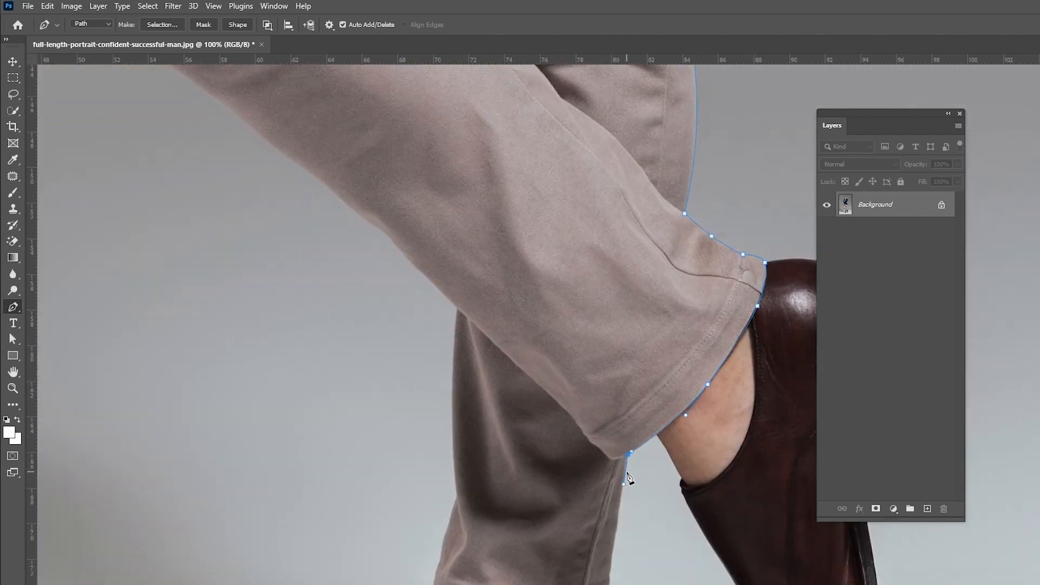
pyautogui.moveTo(655, 460); pyautogui.dragTo(674, 295)
pyautogui.moveTo(629, 414); pyautogui.dragTo(610, 458)
# - Trace across the hem of the lower trouser leg and up its left side
pyautogui.click(566, 466)
pyautogui.click(547, 467)
pyautogui.click(520, 465)
pyautogui.click(489, 457)
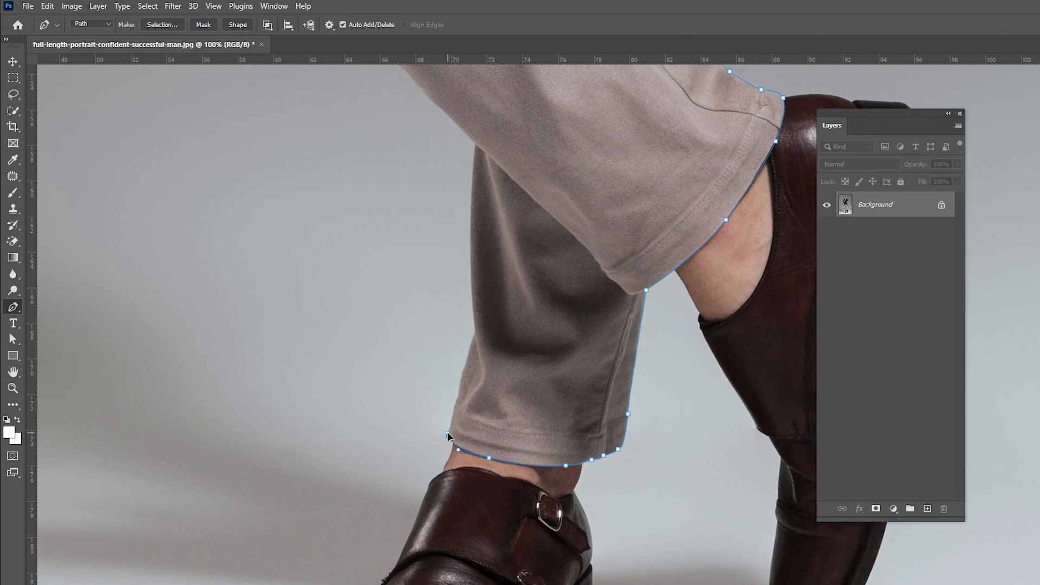
pyautogui.moveTo(447, 432); pyautogui.dragTo(536, 558)
pyautogui.click(547, 510)
pyautogui.click(563, 459)
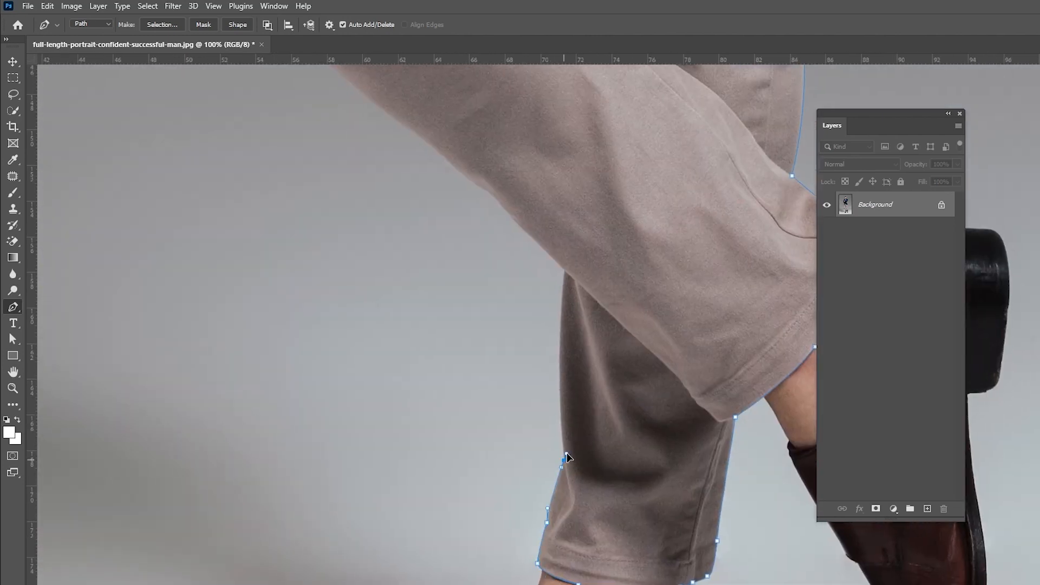
pyautogui.click(561, 431)
pyautogui.moveTo(564, 271); pyautogui.dragTo(699, 449)
pyautogui.moveTo(591, 366); pyautogui.dragTo(569, 350)
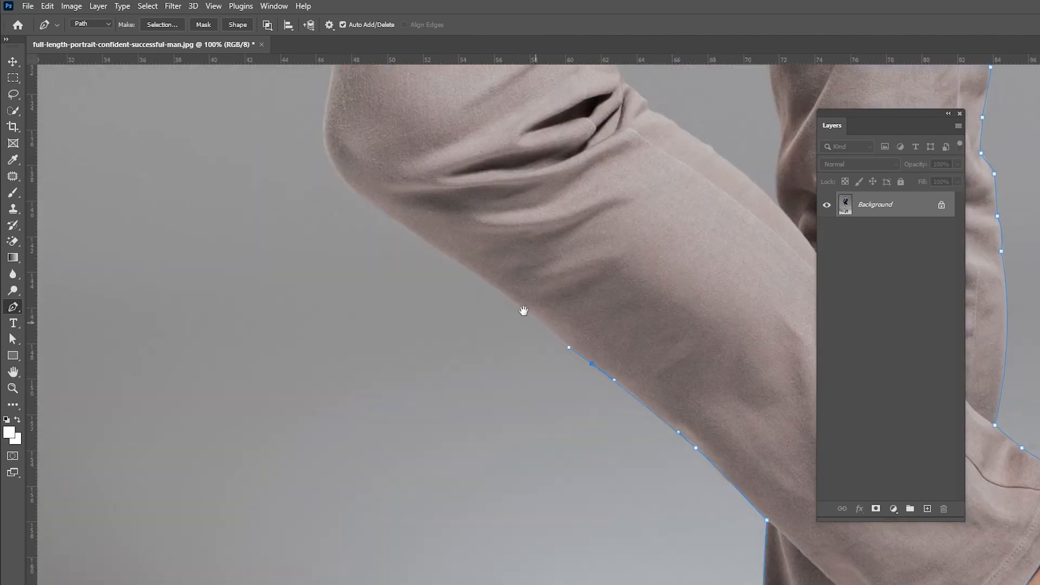
# - Continue the path up the outer edge of the raised leg to the left thigh and hip
pyautogui.moveTo(522, 311); pyautogui.dragTo(656, 481)
pyautogui.moveTo(604, 444); pyautogui.dragTo(600, 438)
pyautogui.moveTo(463, 332); pyautogui.dragTo(468, 462)
pyautogui.moveTo(471, 424); pyautogui.dragTo(478, 370)
pyautogui.moveTo(491, 359); pyautogui.dragTo(488, 507)
pyautogui.moveTo(495, 298); pyautogui.dragTo(497, 241)
pyautogui.moveTo(520, 224); pyautogui.dragTo(418, 504)
pyautogui.moveTo(446, 340); pyautogui.dragTo(455, 322)
pyautogui.click(467, 263)
pyautogui.moveTo(499, 284); pyautogui.dragTo(439, 419)
pyautogui.moveTo(443, 403); pyautogui.dragTo(457, 401)
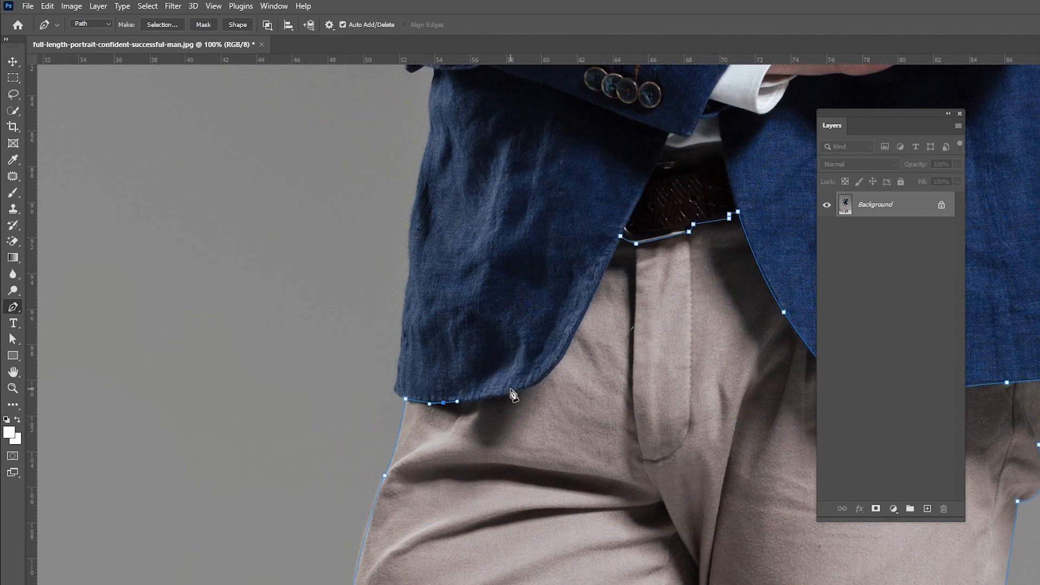
# - Trace along the jacket's left hem and close the path at the starting anchor
pyautogui.moveTo(509, 393); pyautogui.dragTo(523, 388)
pyautogui.moveTo(568, 351); pyautogui.dragTo(458, 388)
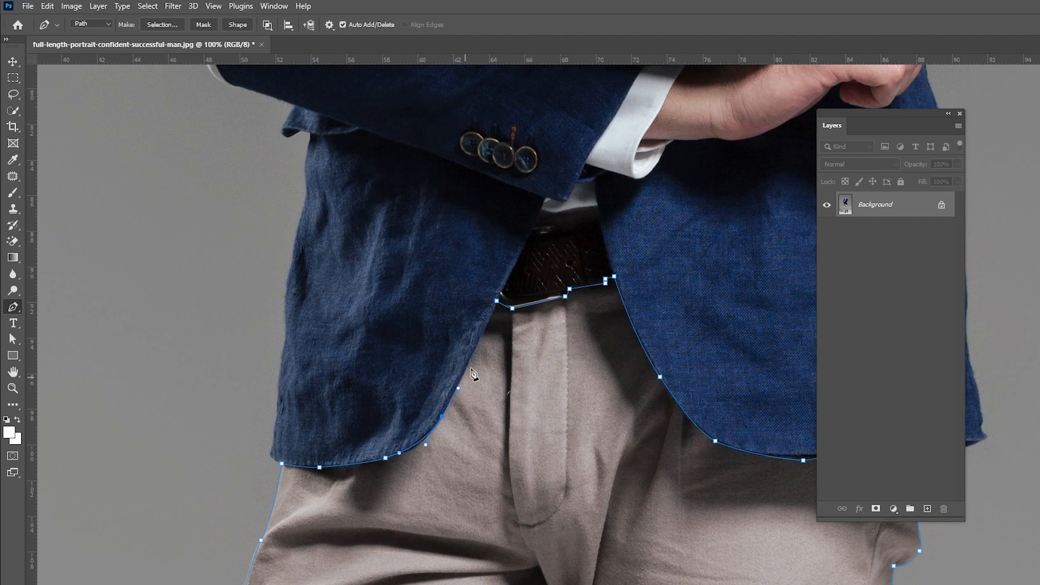
pyautogui.click(497, 302)
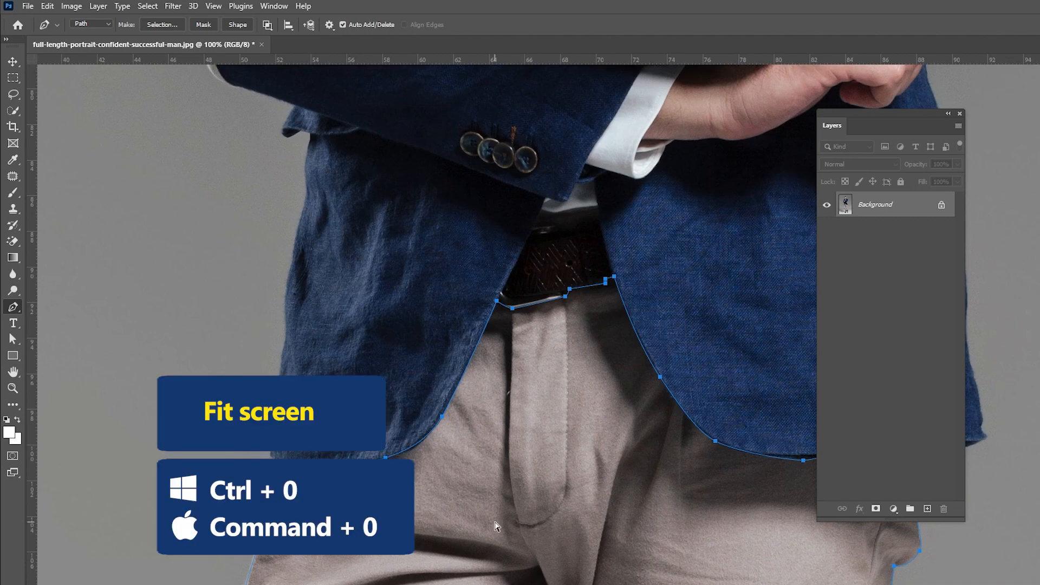
# - Convert the closed trousers path into a selection
pyautogui.hotkey('ctrl', '0')
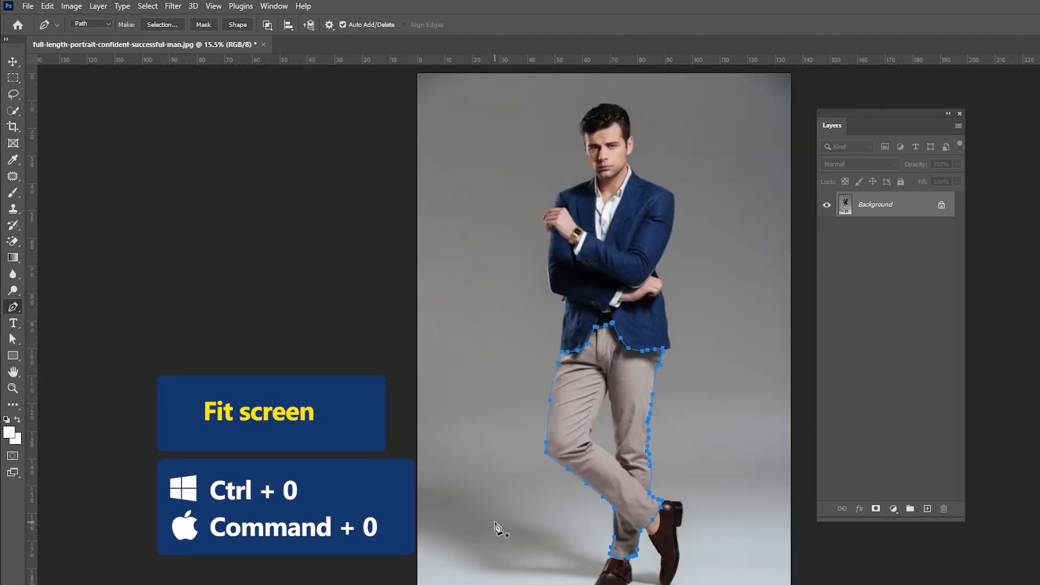
pyautogui.hotkey('ctrl', 'Return')
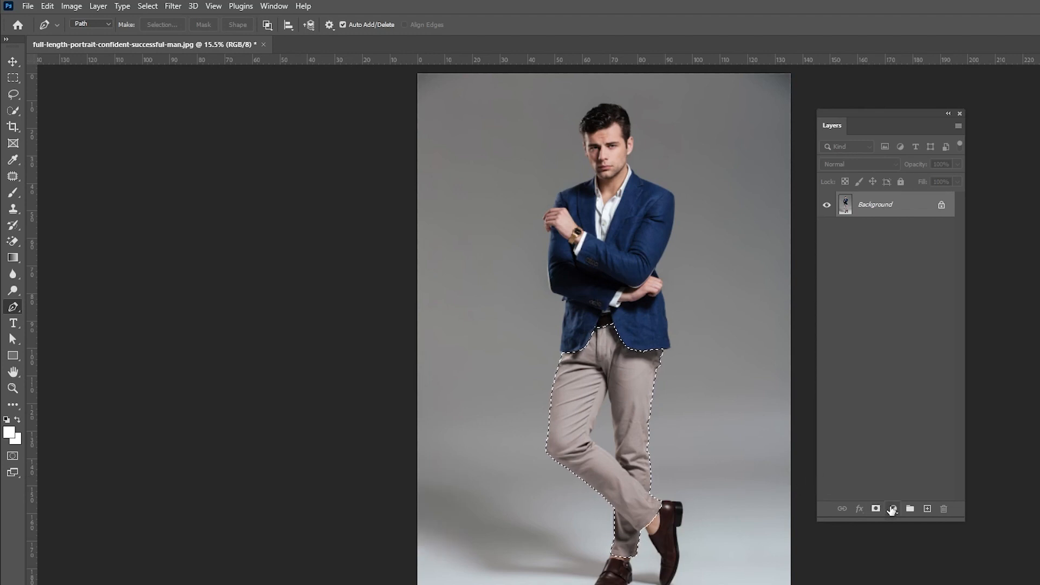
# - Add a Gradient Map adjustment layer masked to the trousers selection and close its properties
pyautogui.click(892, 509)
pyautogui.click(917, 483)
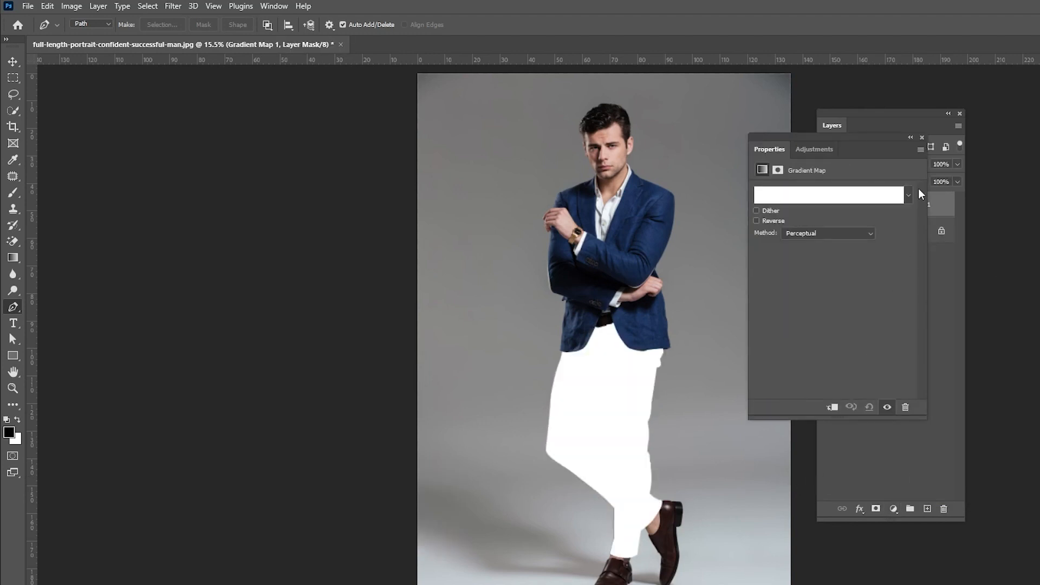
pyautogui.click(921, 138)
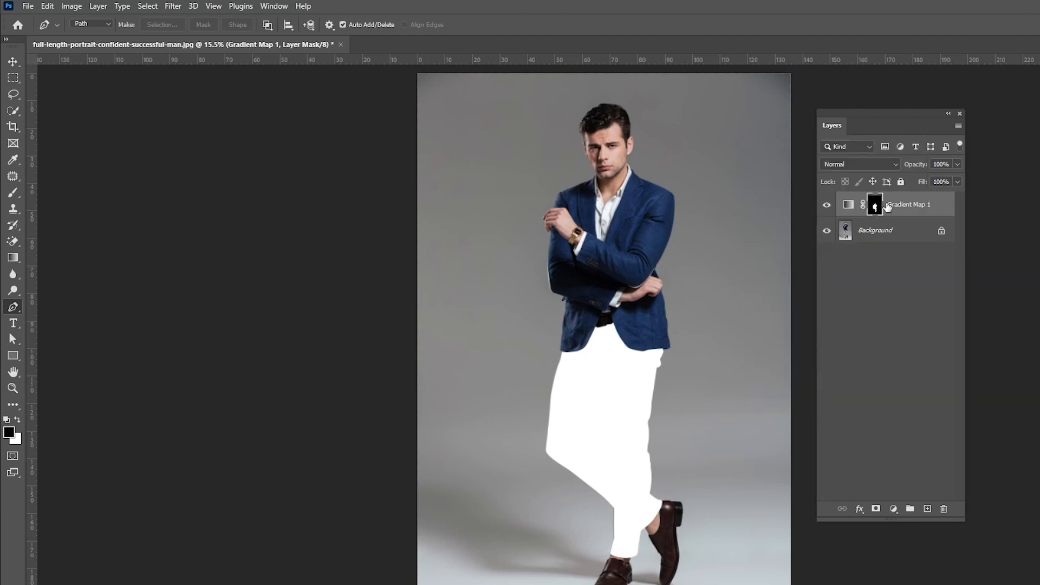
# - Hide the Gradient Map layer and select the Background layer
pyautogui.click(827, 206)
pyautogui.click(865, 237)
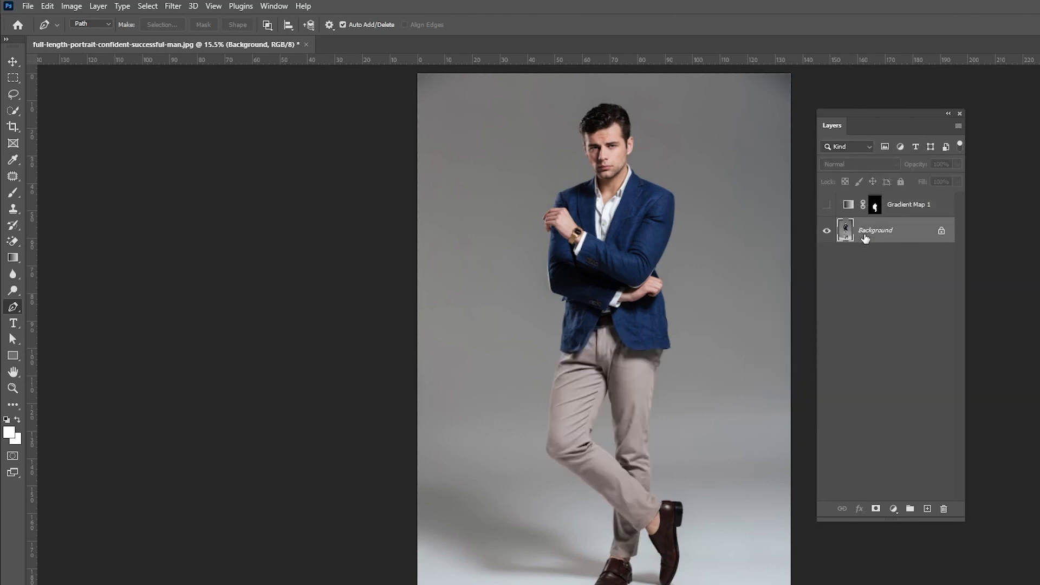
# - Trace a Pen path along the inner edge of the raised leg around the background gap between the legs
pyautogui.hotkey('ctrl', '+')
pyautogui.hotkey('ctrl', '+')
pyautogui.hotkey('ctrl', '+')
pyautogui.hotkey('ctrl', '+')
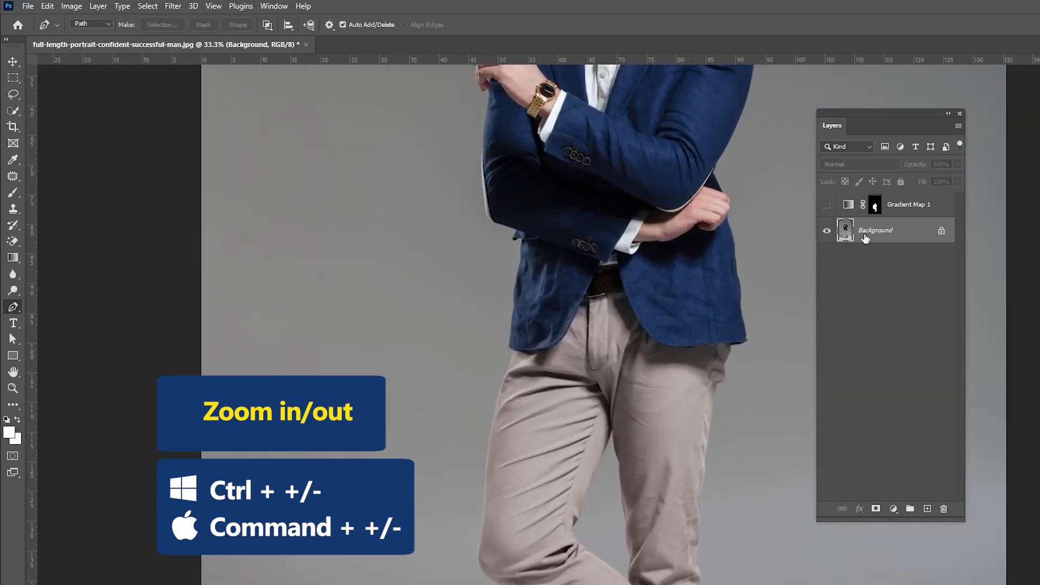
pyautogui.hotkey('ctrl', '+')
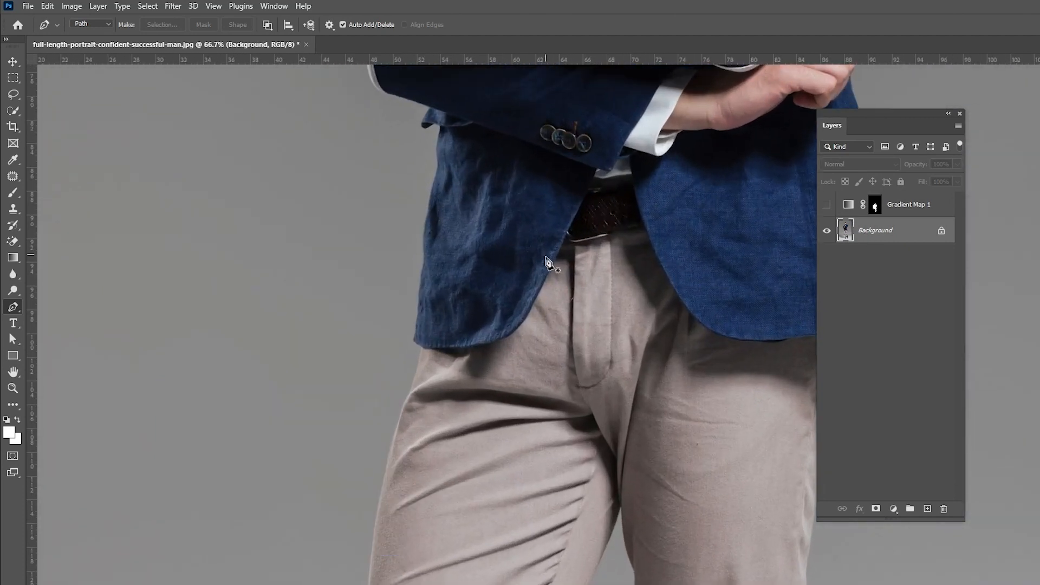
pyautogui.moveTo(657, 397); pyautogui.dragTo(667, 187)
pyautogui.moveTo(700, 423); pyautogui.dragTo(689, 367)
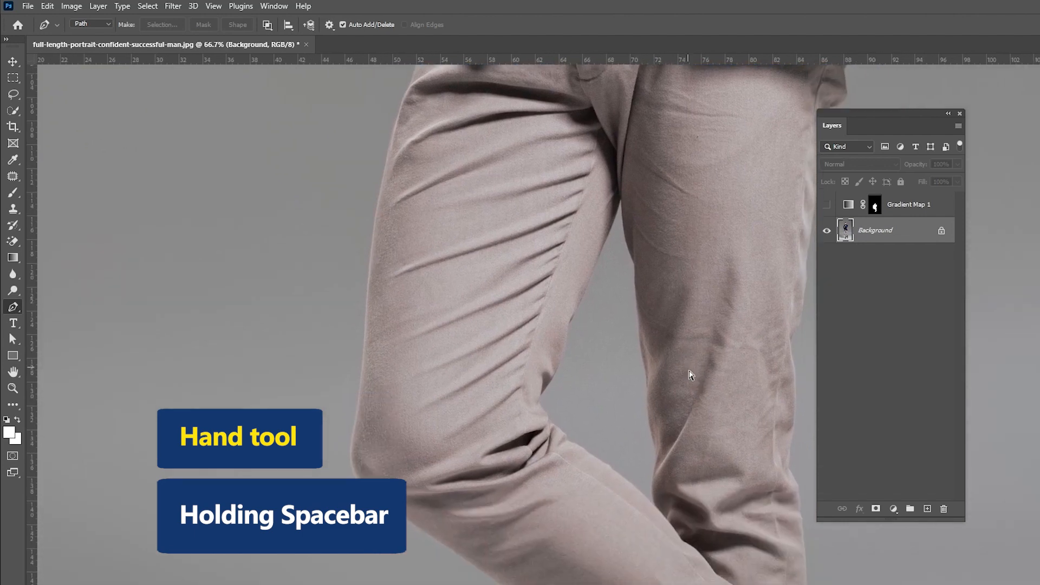
pyautogui.hotkey('ctrl', '+')
pyautogui.hotkey('ctrl', '+')
pyautogui.moveTo(689, 370); pyautogui.dragTo(616, 132)
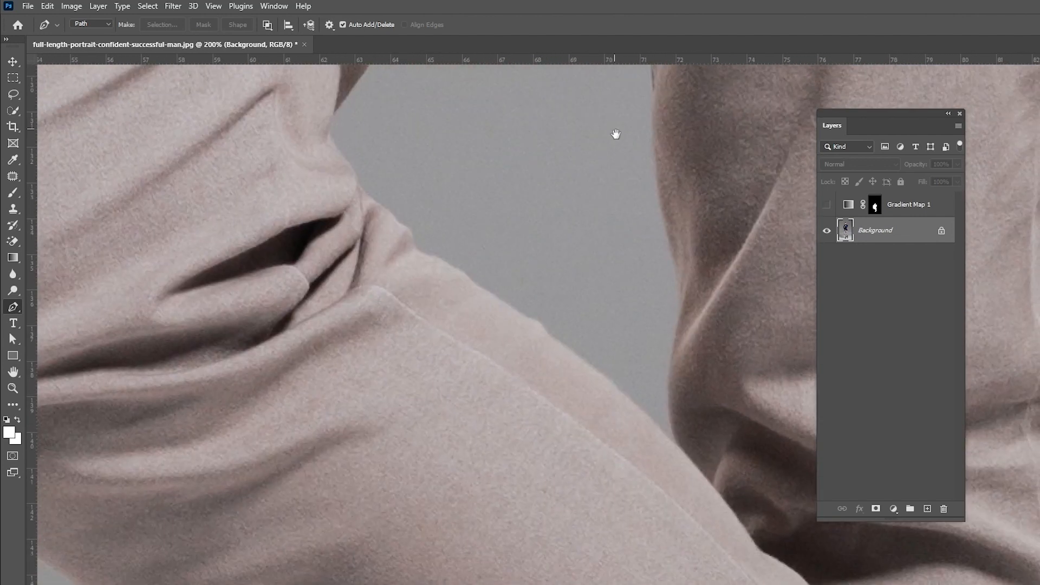
pyautogui.click(677, 449)
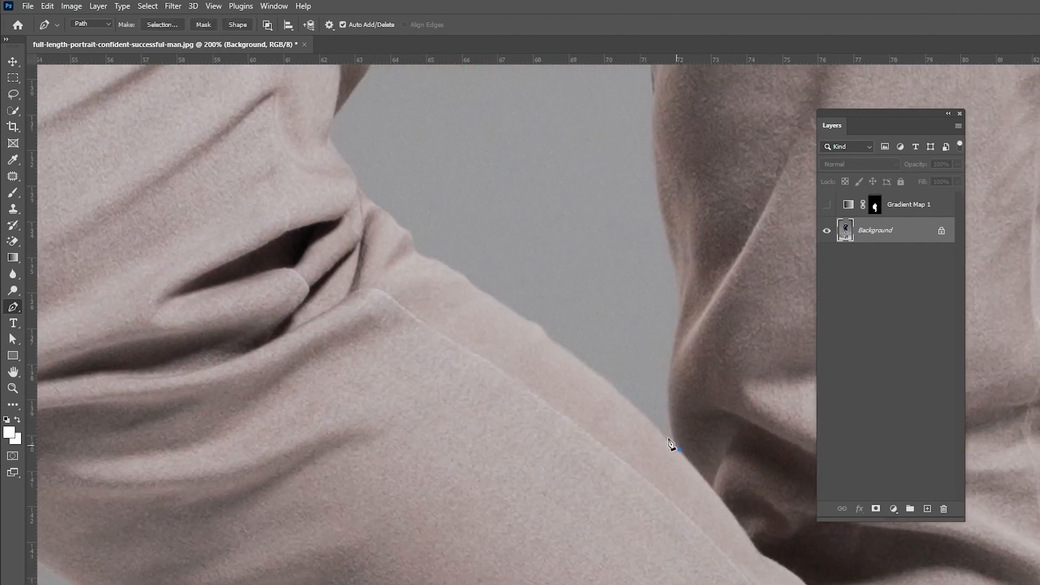
pyautogui.moveTo(572, 354); pyautogui.dragTo(547, 340)
pyautogui.moveTo(501, 301); pyautogui.dragTo(494, 296)
pyautogui.moveTo(443, 271); pyautogui.dragTo(594, 394)
pyautogui.click(577, 380)
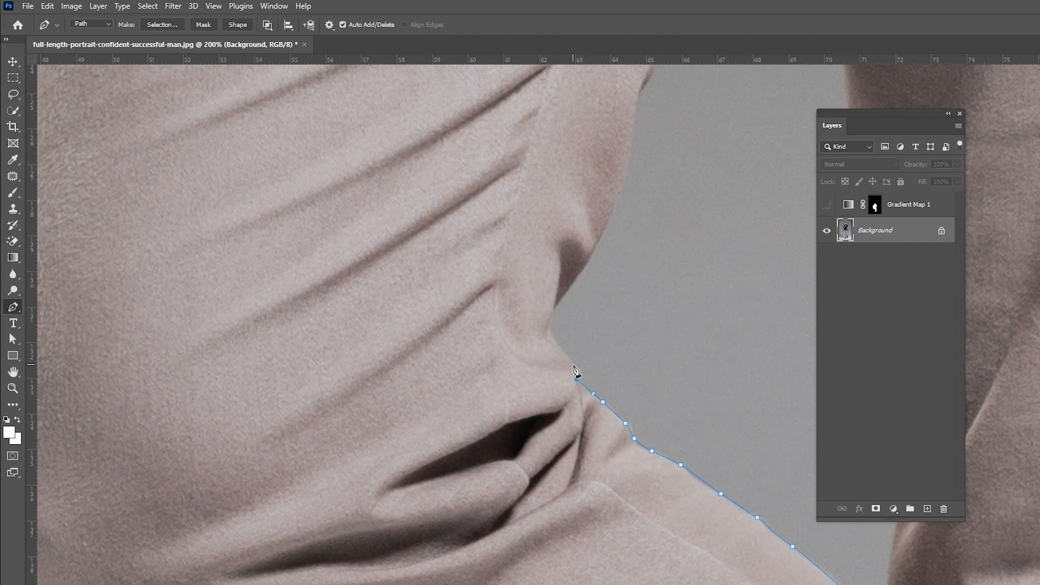
pyautogui.moveTo(551, 330); pyautogui.dragTo(551, 319)
pyautogui.moveTo(572, 285); pyautogui.dragTo(492, 438)
pyautogui.moveTo(530, 370); pyautogui.dragTo(450, 505)
pyautogui.moveTo(498, 376); pyautogui.dragTo(511, 353)
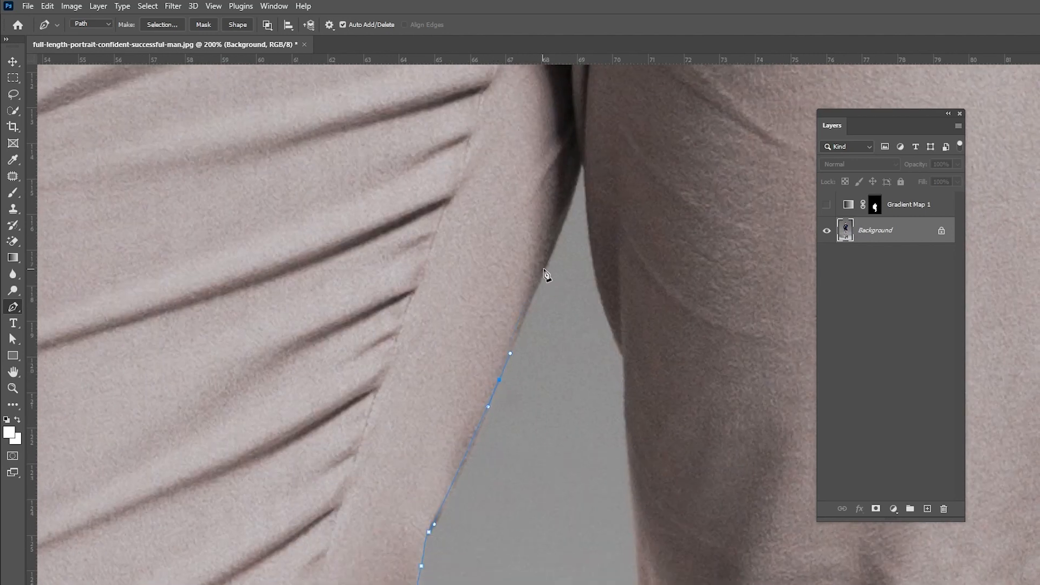
# - Continue the gap path along the other leg's inner edge and close it
pyautogui.click(583, 161)
pyautogui.moveTo(624, 355); pyautogui.dragTo(660, 417)
pyautogui.click(628, 445)
pyautogui.moveTo(661, 495); pyautogui.dragTo(636, 195)
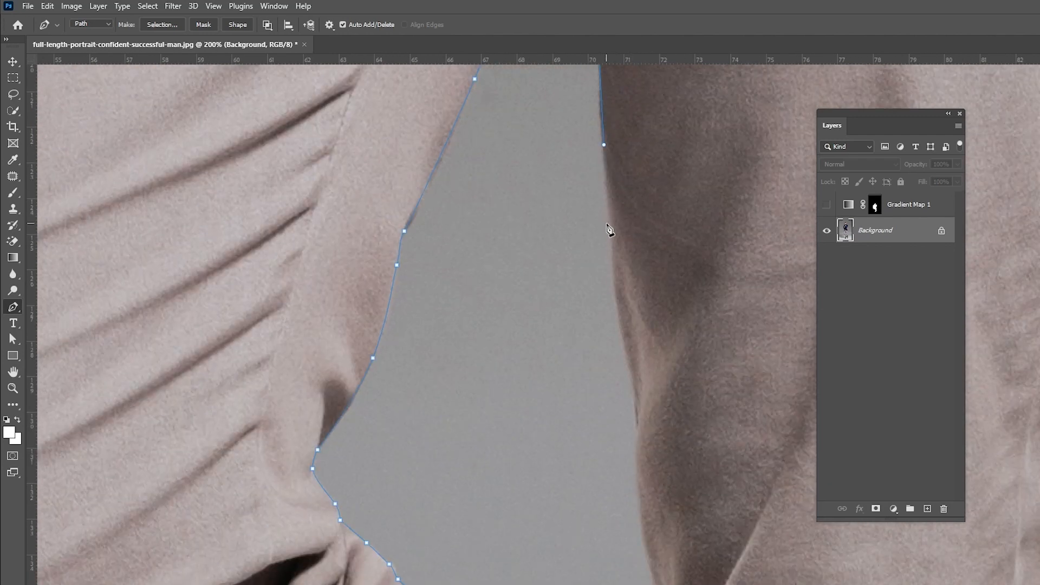
pyautogui.click(616, 322)
pyautogui.click(634, 383)
pyautogui.moveTo(659, 444); pyautogui.dragTo(662, 201)
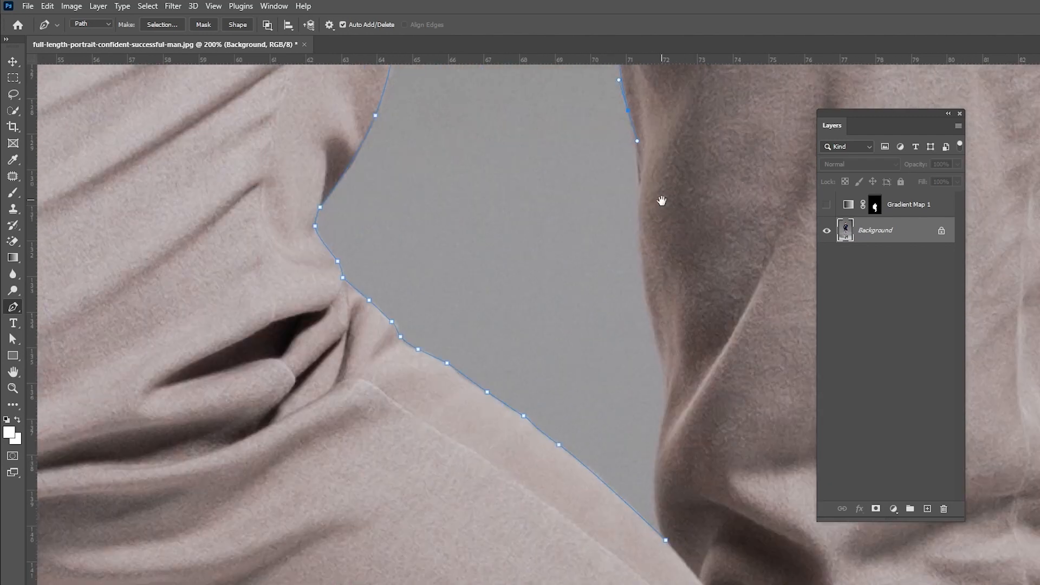
pyautogui.moveTo(662, 375); pyautogui.dragTo(681, 203)
pyautogui.click(683, 328)
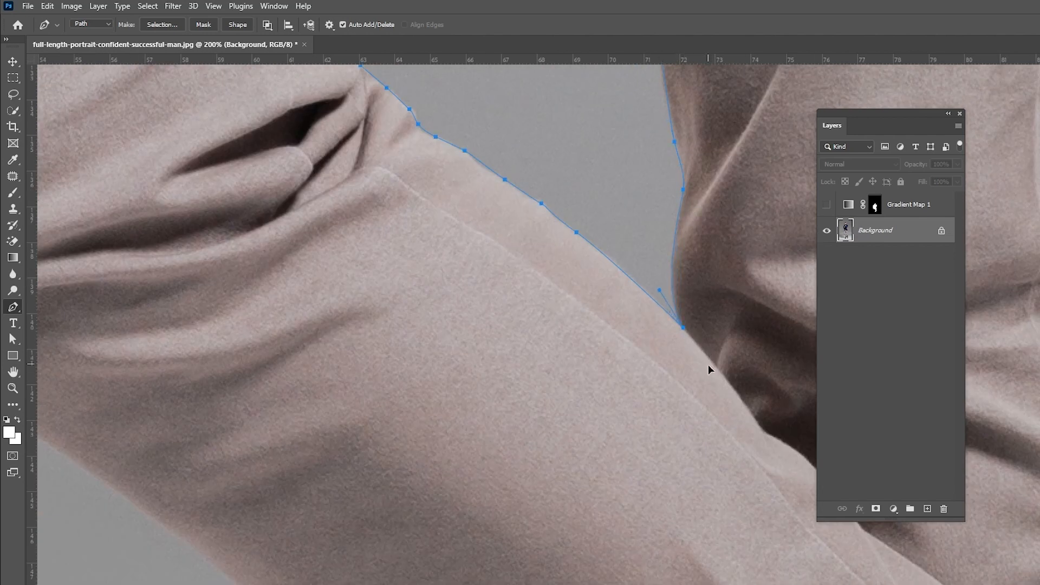
# - Convert the gap path to a selection, fill it with black in the Gradient Map's mask, and deselect
pyautogui.hotkey('ctrl', 'Return')
pyautogui.click(875, 206)
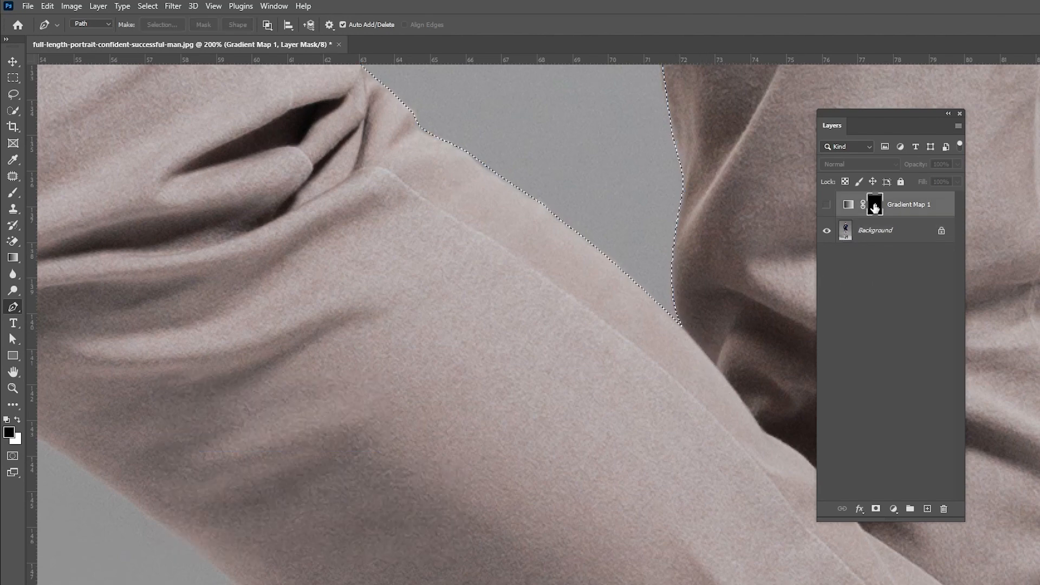
pyautogui.hotkey('alt', 'BackSpace')
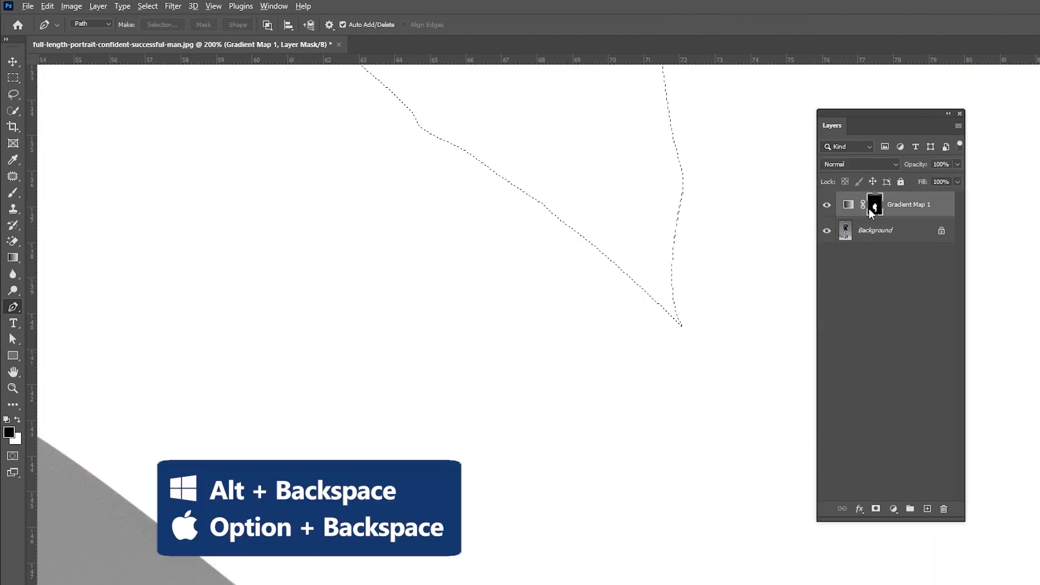
pyautogui.hotkey('alt', 'BackSpace')
pyautogui.hotkey('ctrl', 'd')
# - Open the Gradient Map's gradient editor and choose the Black, White preset
pyautogui.hotkey('ctrl', '0')
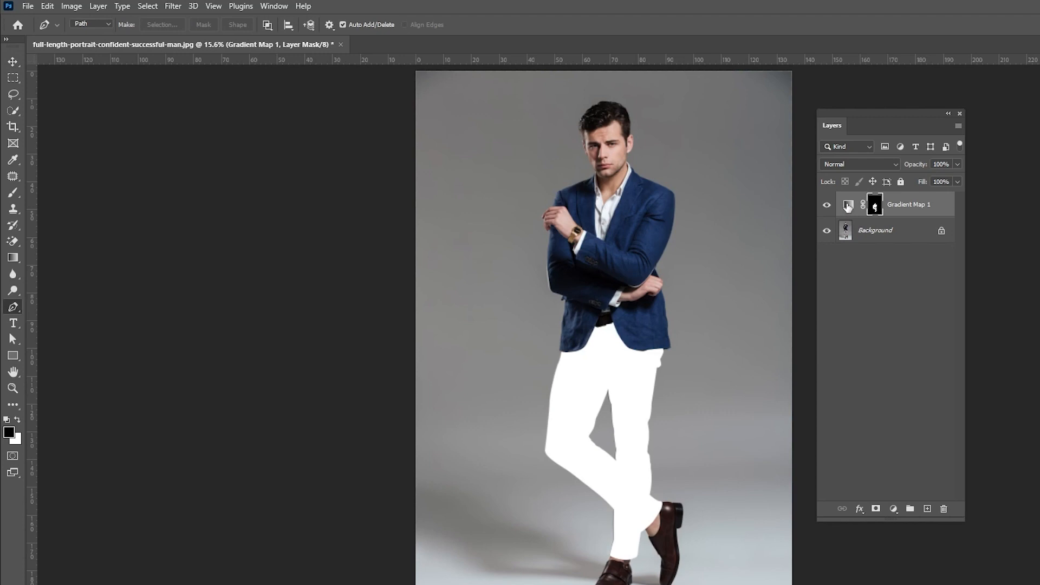
pyautogui.doubleClick(848, 206)
pyautogui.moveTo(855, 142); pyautogui.dragTo(324, 109)
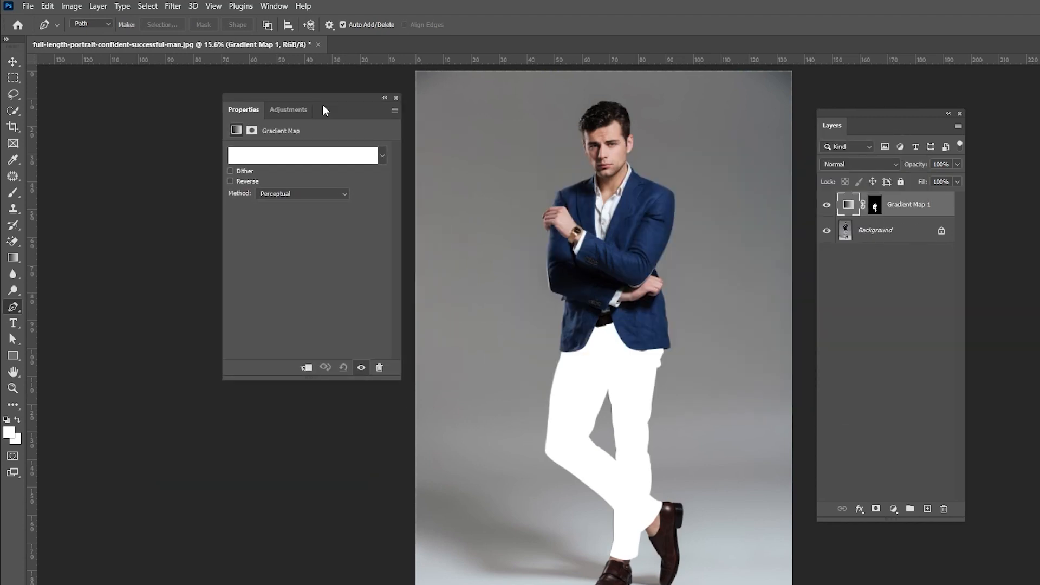
pyautogui.click(286, 161)
pyautogui.click(187, 80)
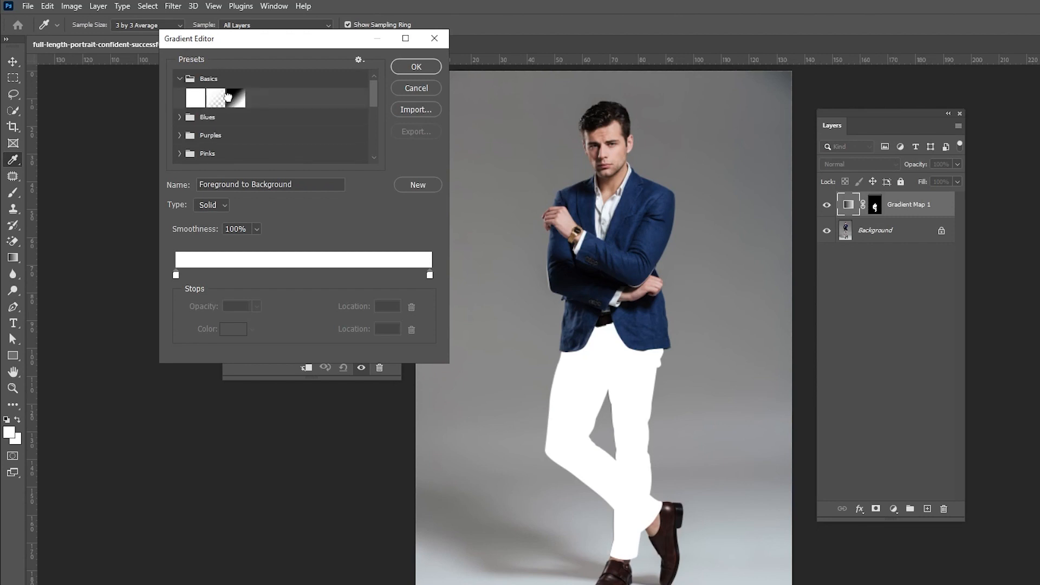
pyautogui.click(228, 96)
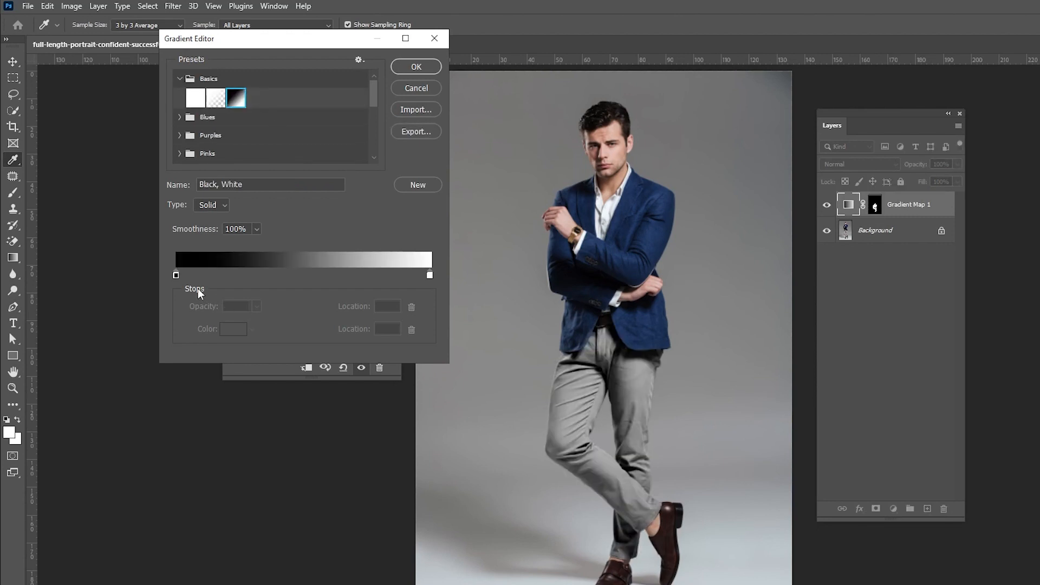
# - Recolor the gradient's black stop with a dark navy sampled from the jacket
pyautogui.click(176, 274)
pyautogui.click(233, 329)
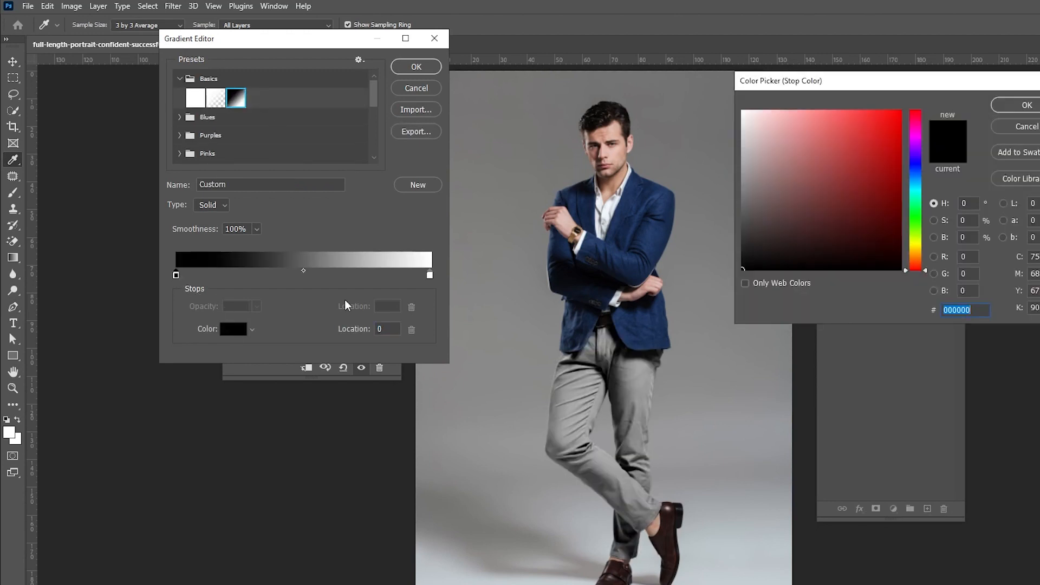
pyautogui.click(562, 255)
pyautogui.click(1003, 101)
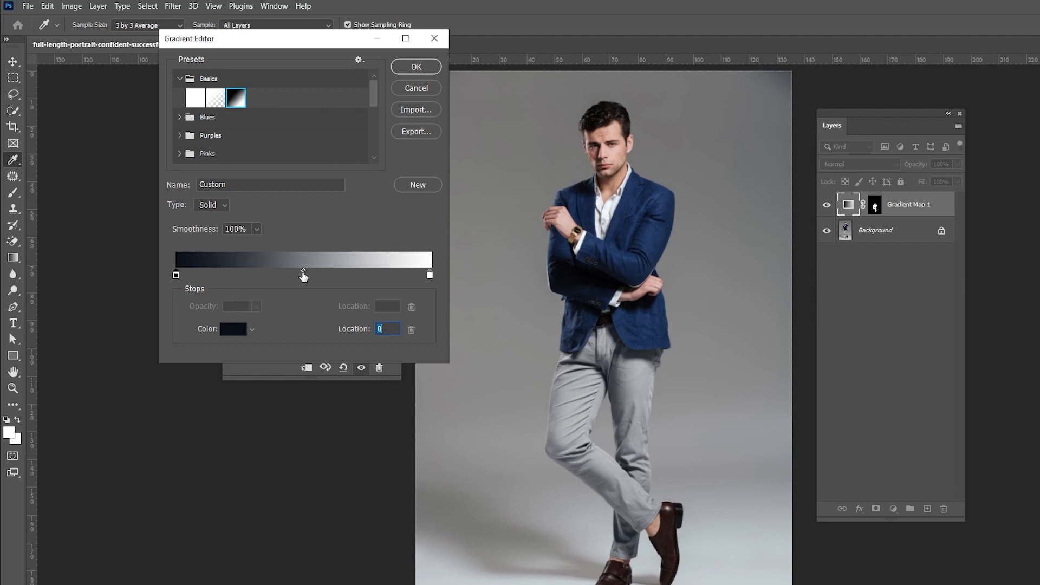
# - Add a gradient stop at 50% location and color it with a navy sampled from the jacket
pyautogui.click(302, 277)
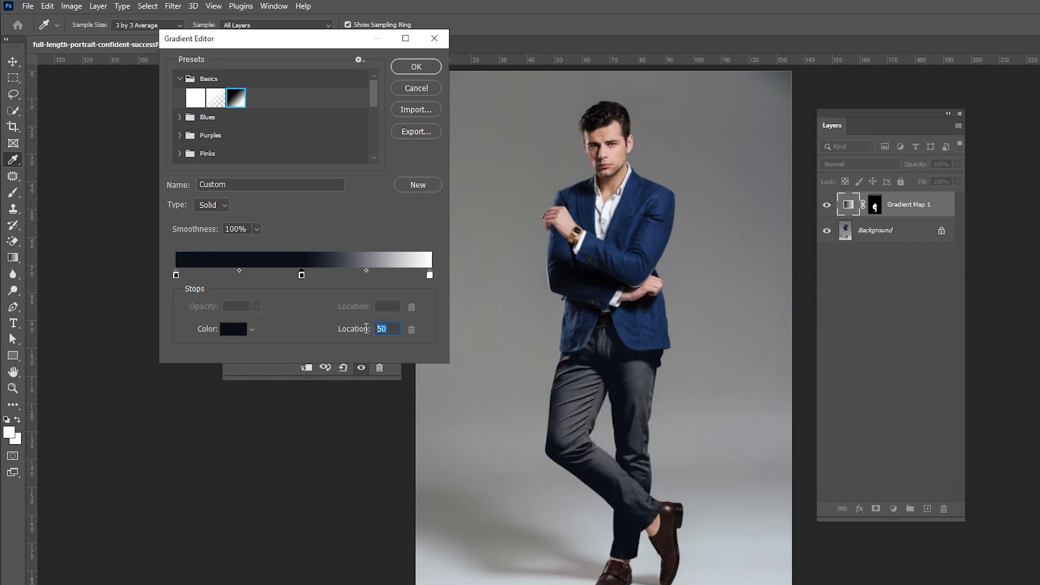
pyautogui.click(234, 331)
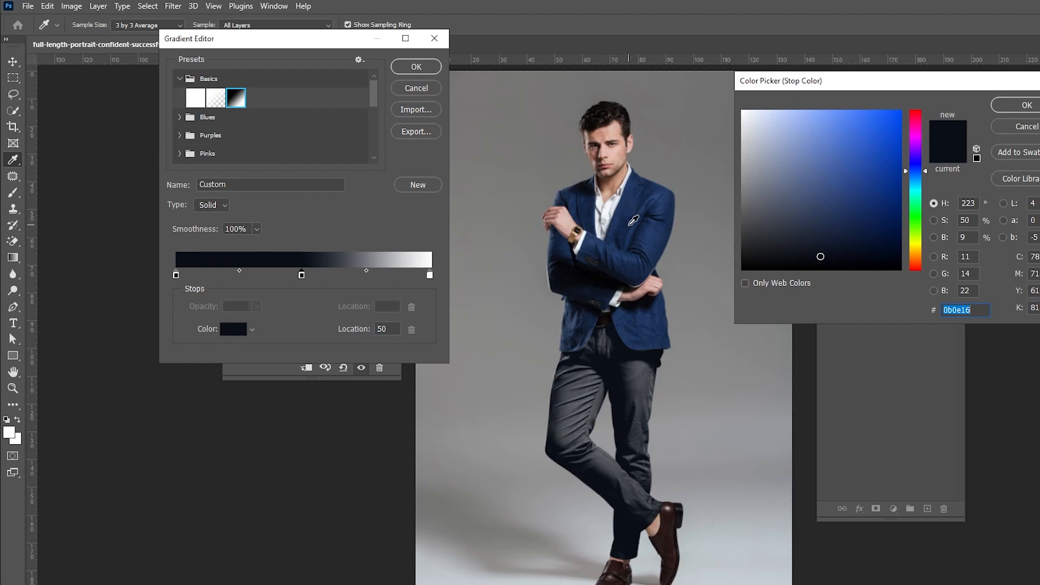
pyautogui.click(626, 221)
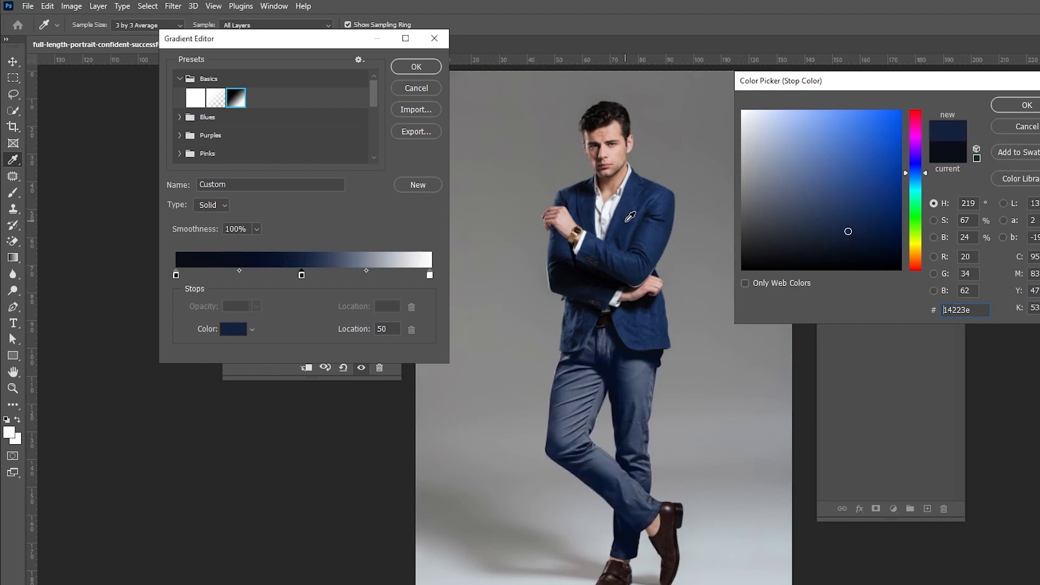
pyautogui.press('Return')
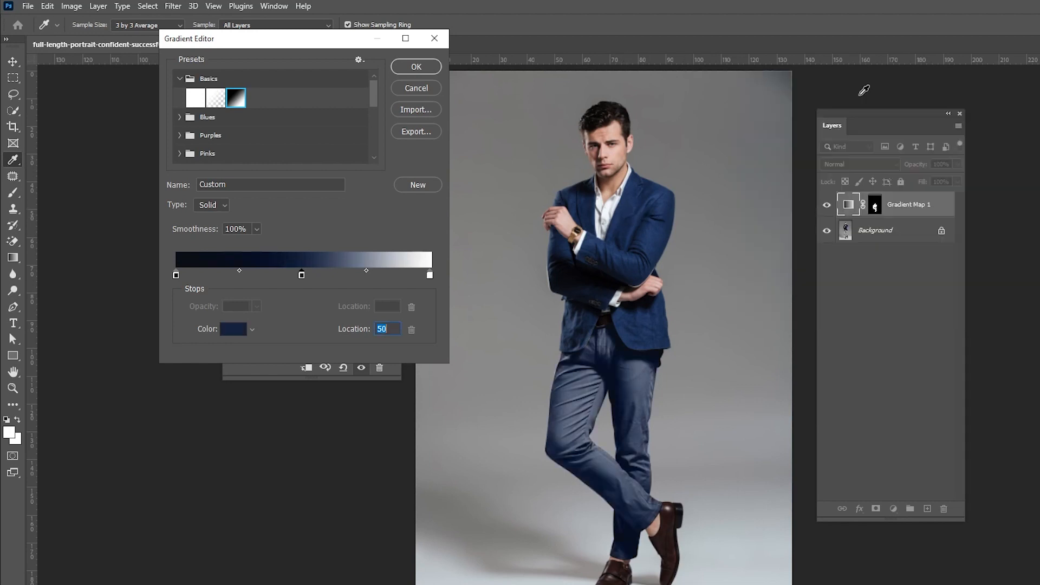
# - Recolor the white end stop with jacket blue at 100% brightness and close the gradient editor
pyautogui.click(430, 275)
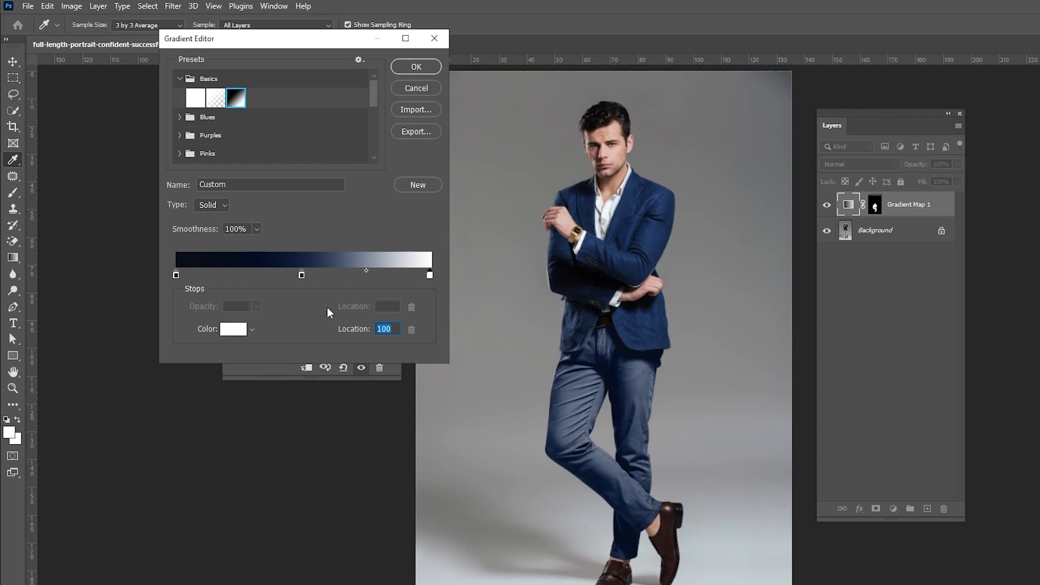
pyautogui.click(234, 329)
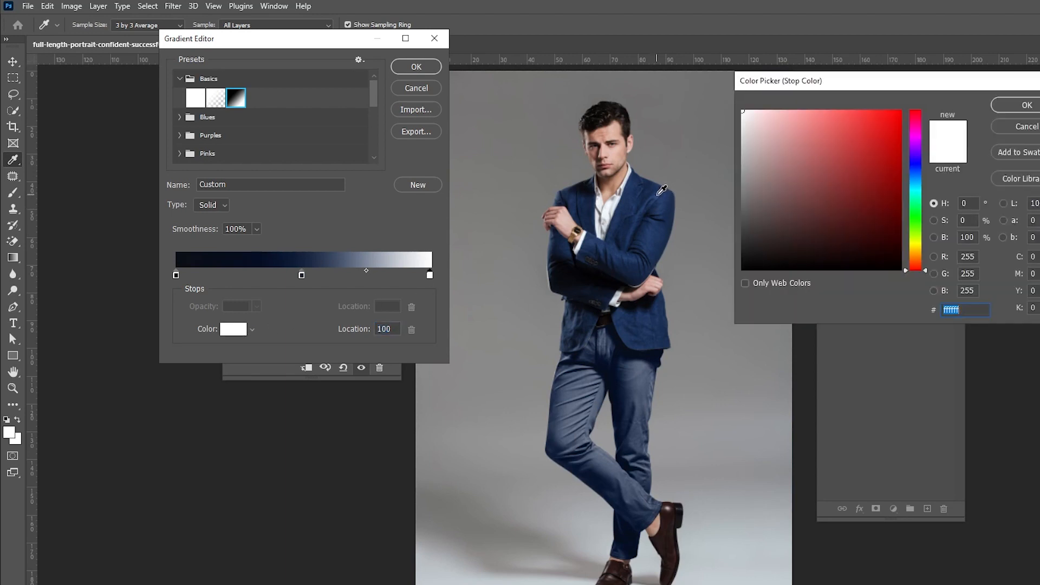
pyautogui.click(661, 190)
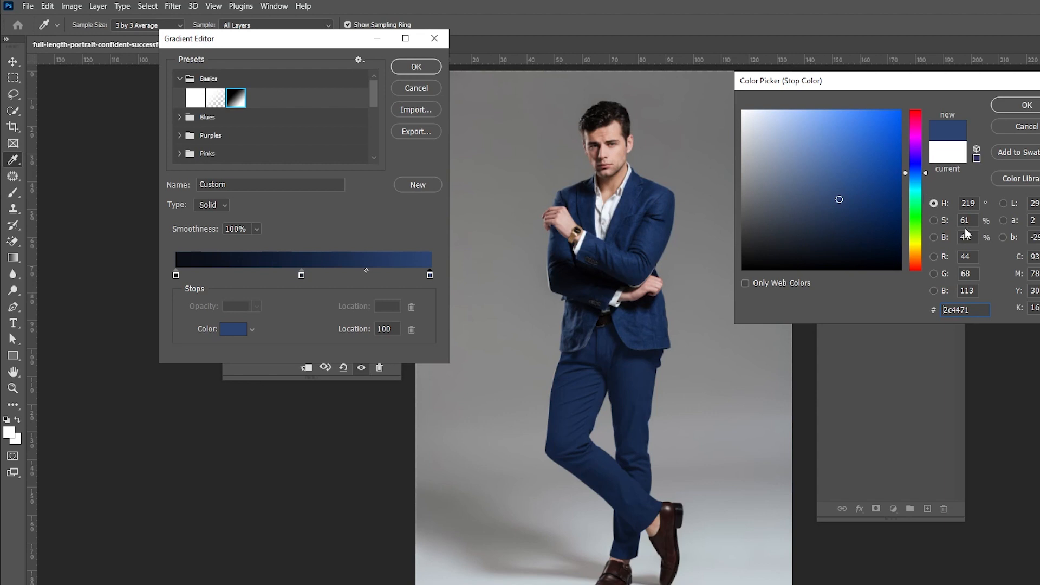
pyautogui.write('100')
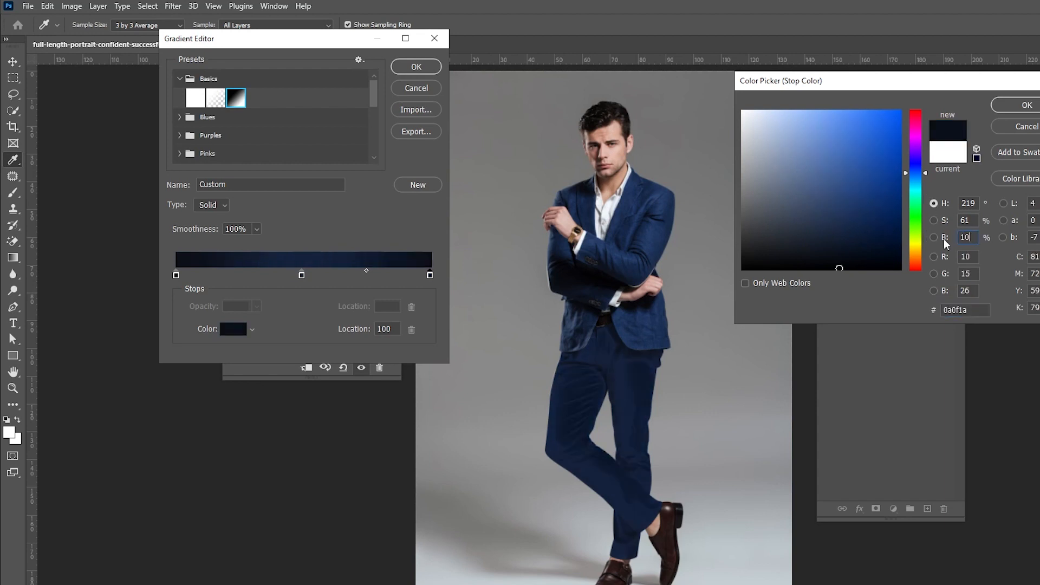
pyautogui.click(1026, 106)
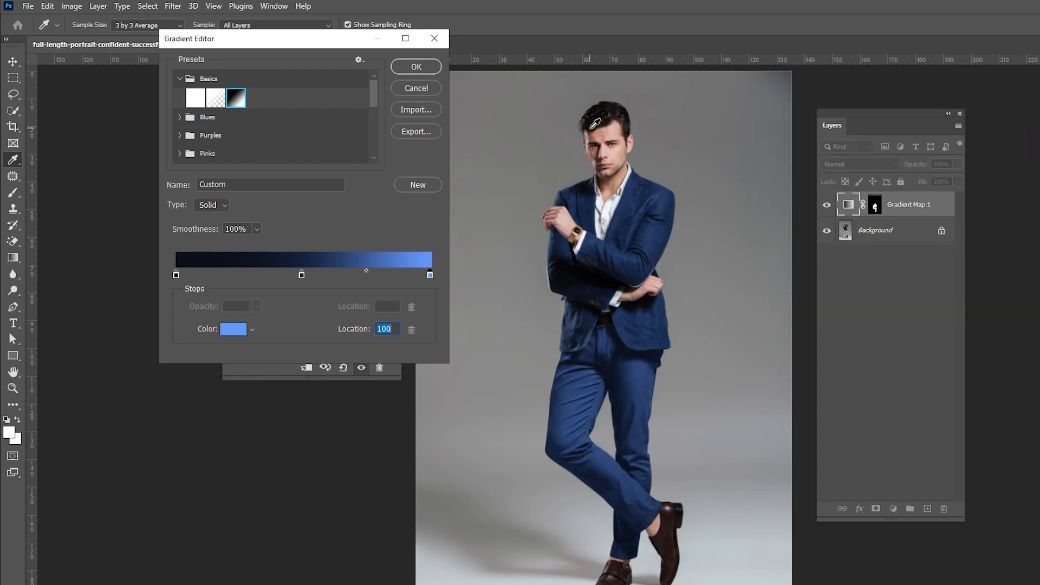
pyautogui.click(416, 67)
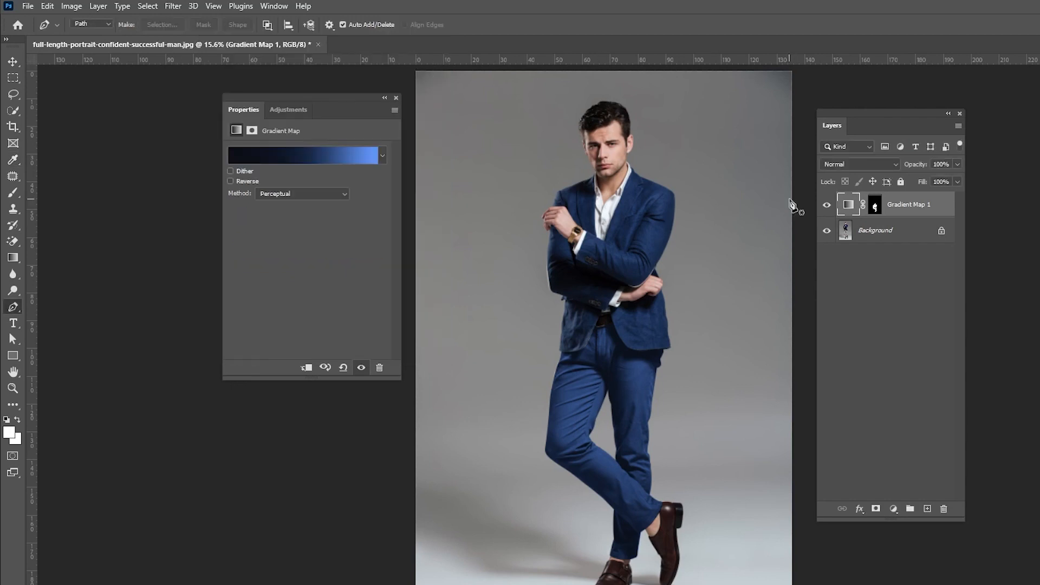
# - Put the Gradient Map layer into a new group and move its mask onto the group
pyautogui.click(396, 97)
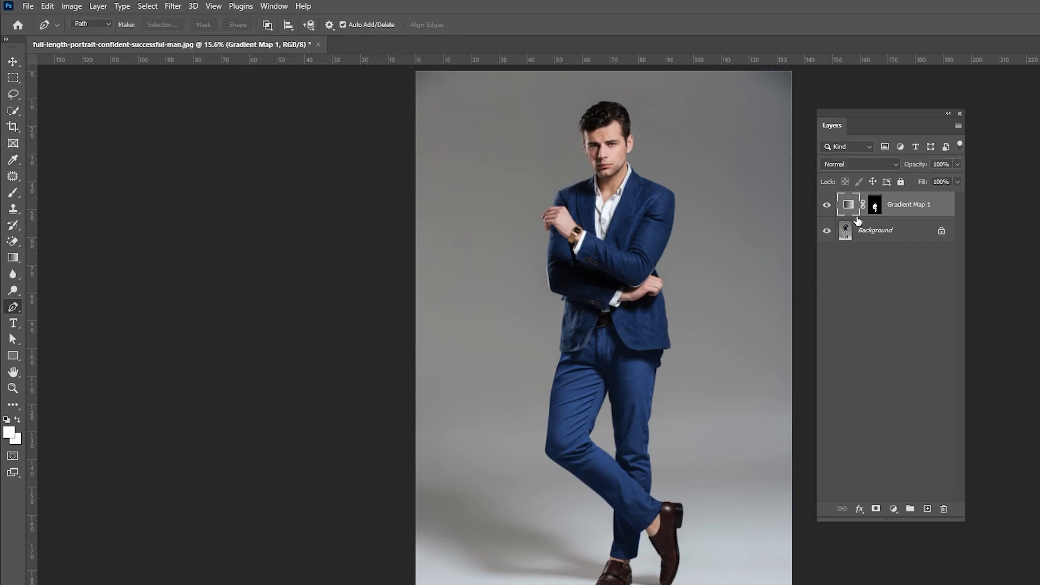
pyautogui.moveTo(897, 209); pyautogui.dragTo(910, 508)
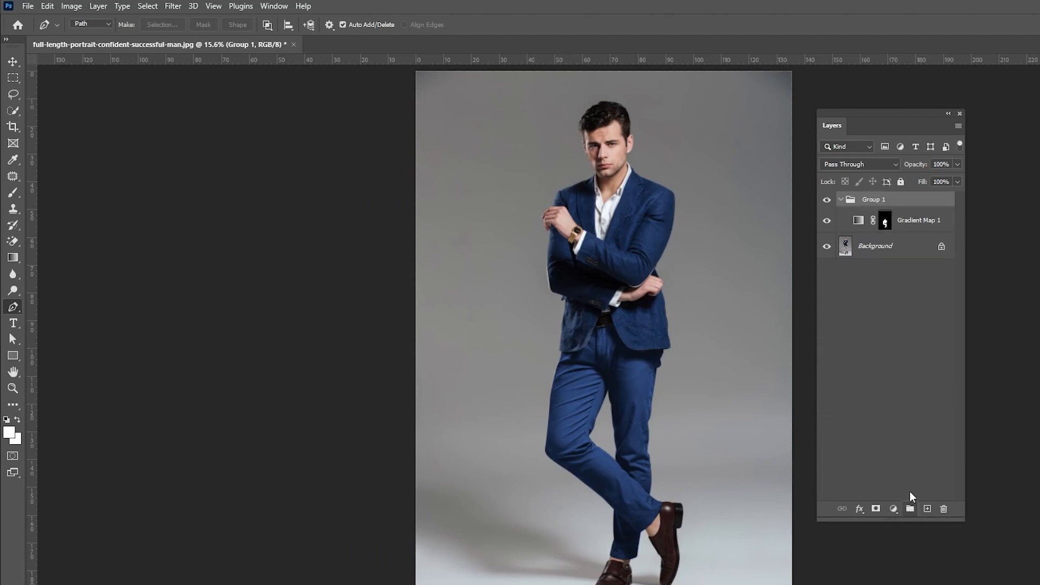
pyautogui.moveTo(886, 221); pyautogui.dragTo(878, 204)
pyautogui.click(889, 233)
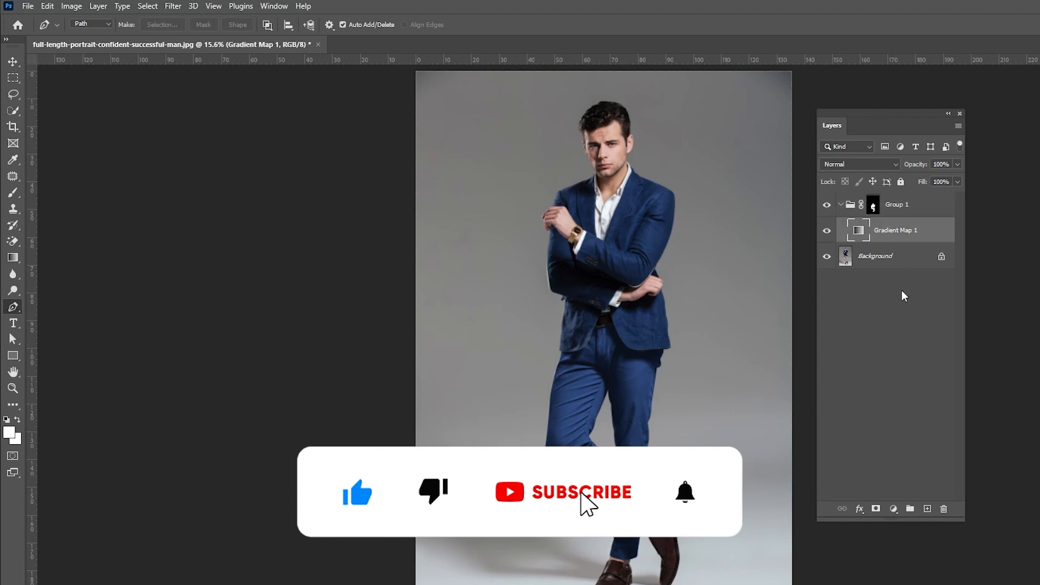
# - Add a Levels adjustment inside the group and set its midtone value to 0.78
pyautogui.click(893, 509)
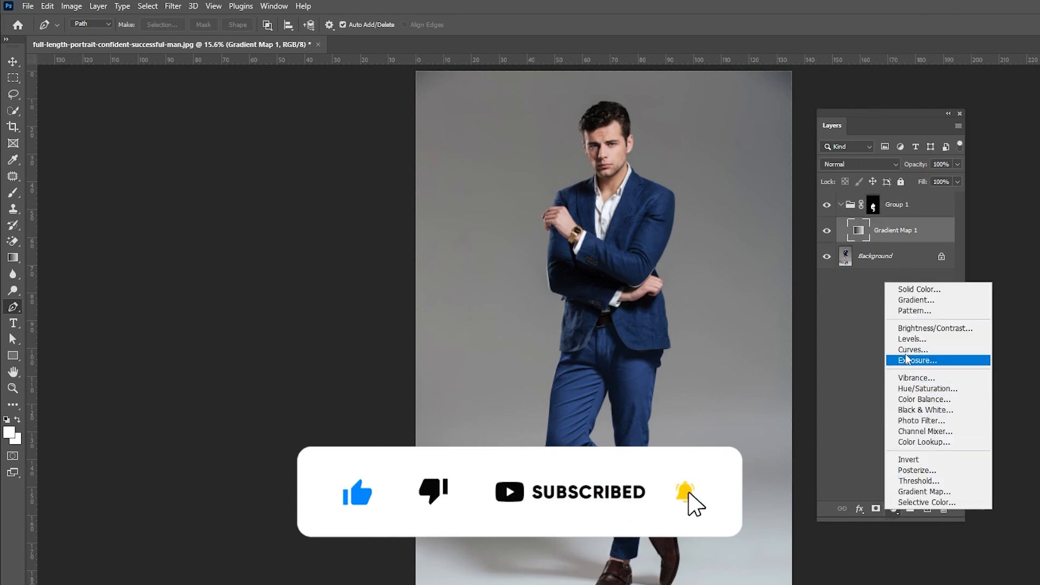
pyautogui.click(921, 355)
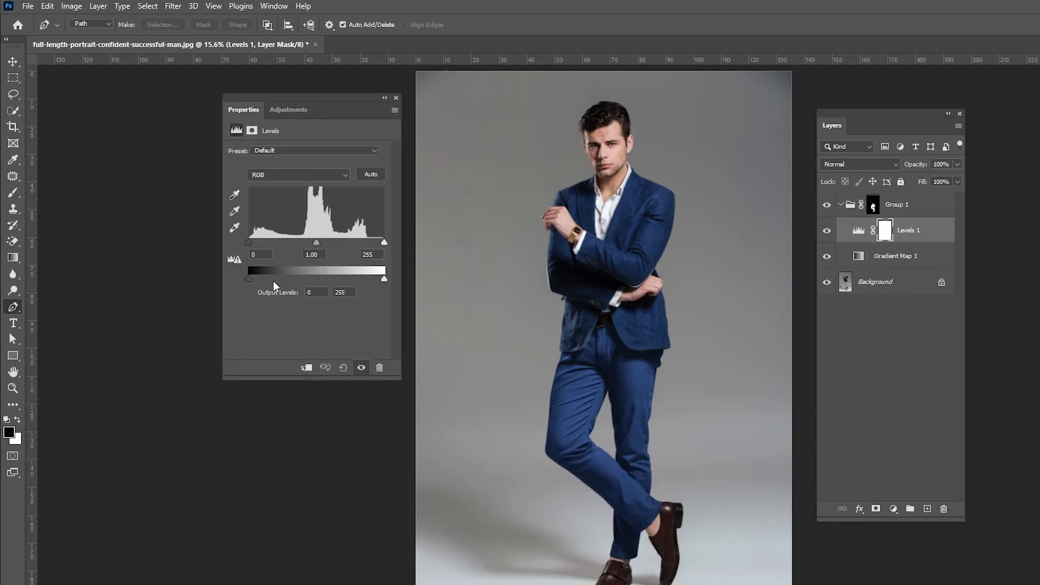
pyautogui.moveTo(317, 242); pyautogui.dragTo(325, 243)
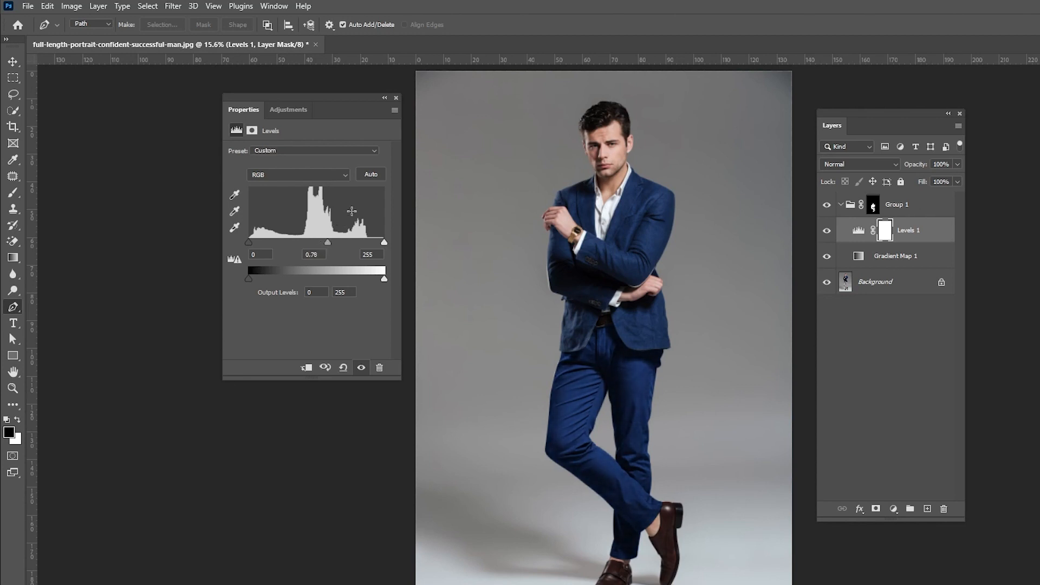
pyautogui.click(396, 98)
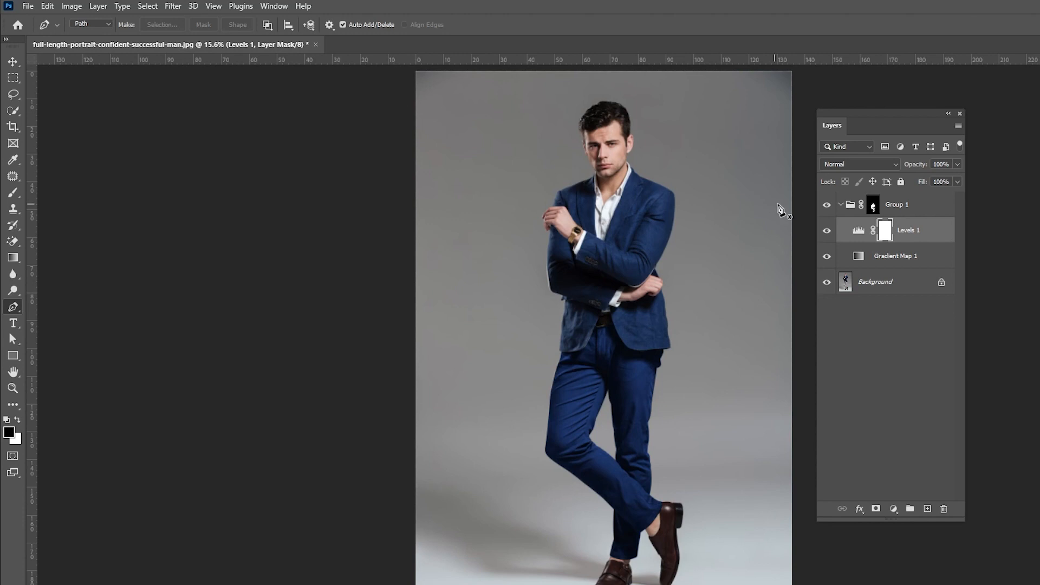
# - Set the Levels layer's blend mode to Luminosity and its opacity to 87%
pyautogui.click(837, 164)
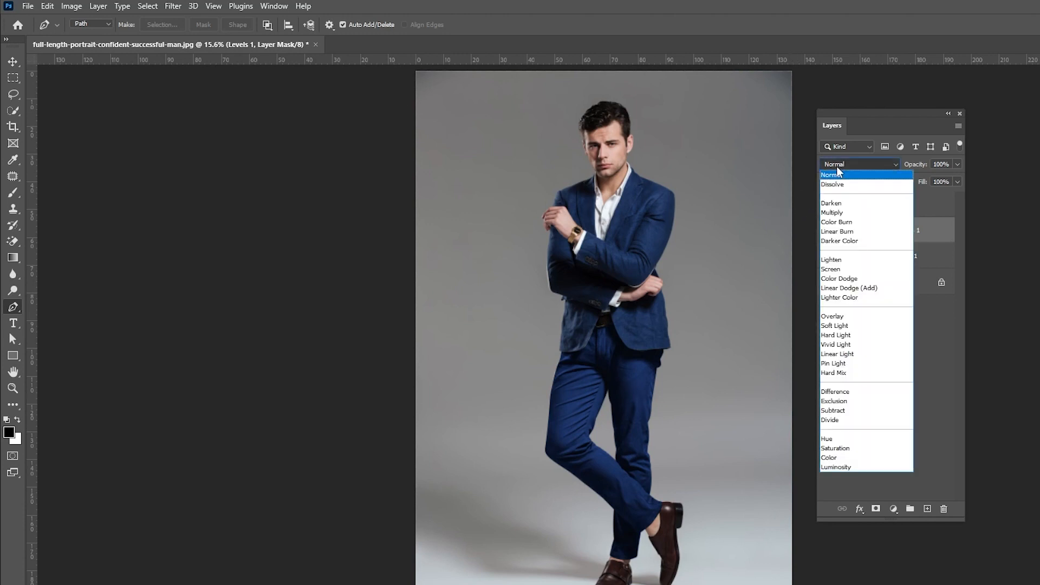
pyautogui.click(839, 466)
pyautogui.moveTo(919, 168); pyautogui.dragTo(909, 168)
# - Toggle the group's visibility to compare the trousers before and after
pyautogui.click(827, 205)
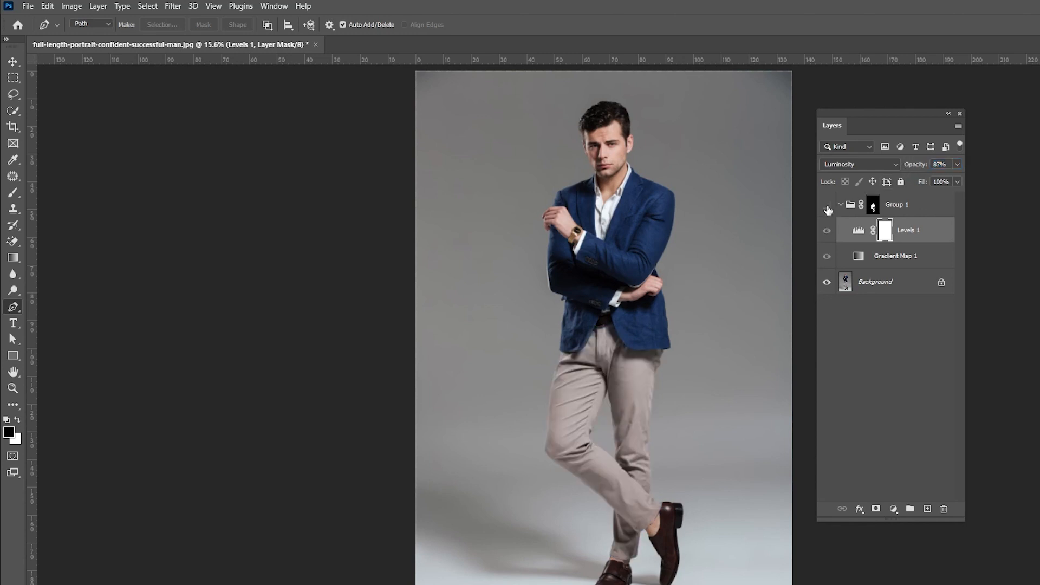
pyautogui.click(826, 205)
pyautogui.click(827, 207)
pyautogui.click(827, 207)
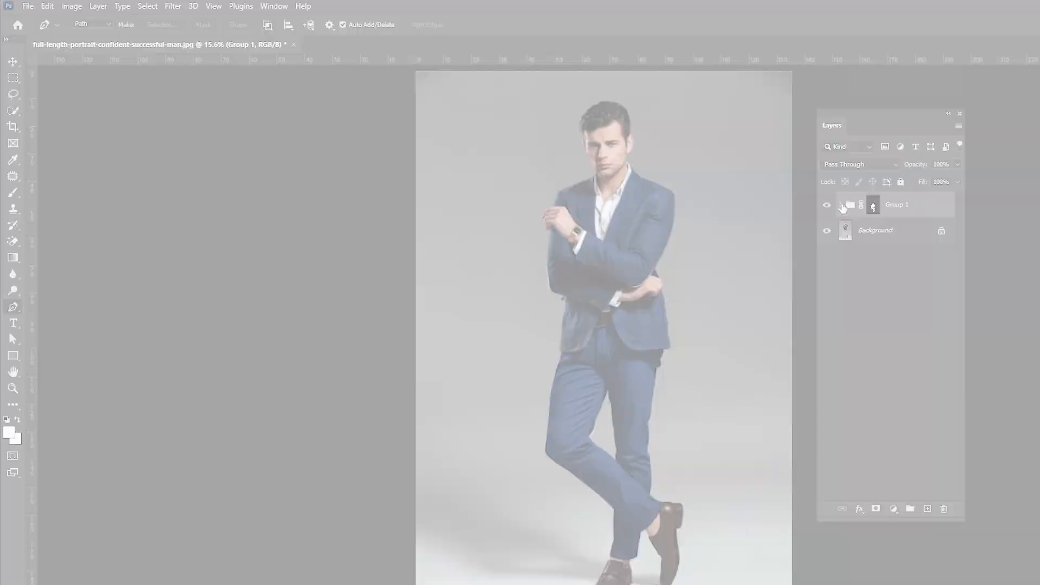